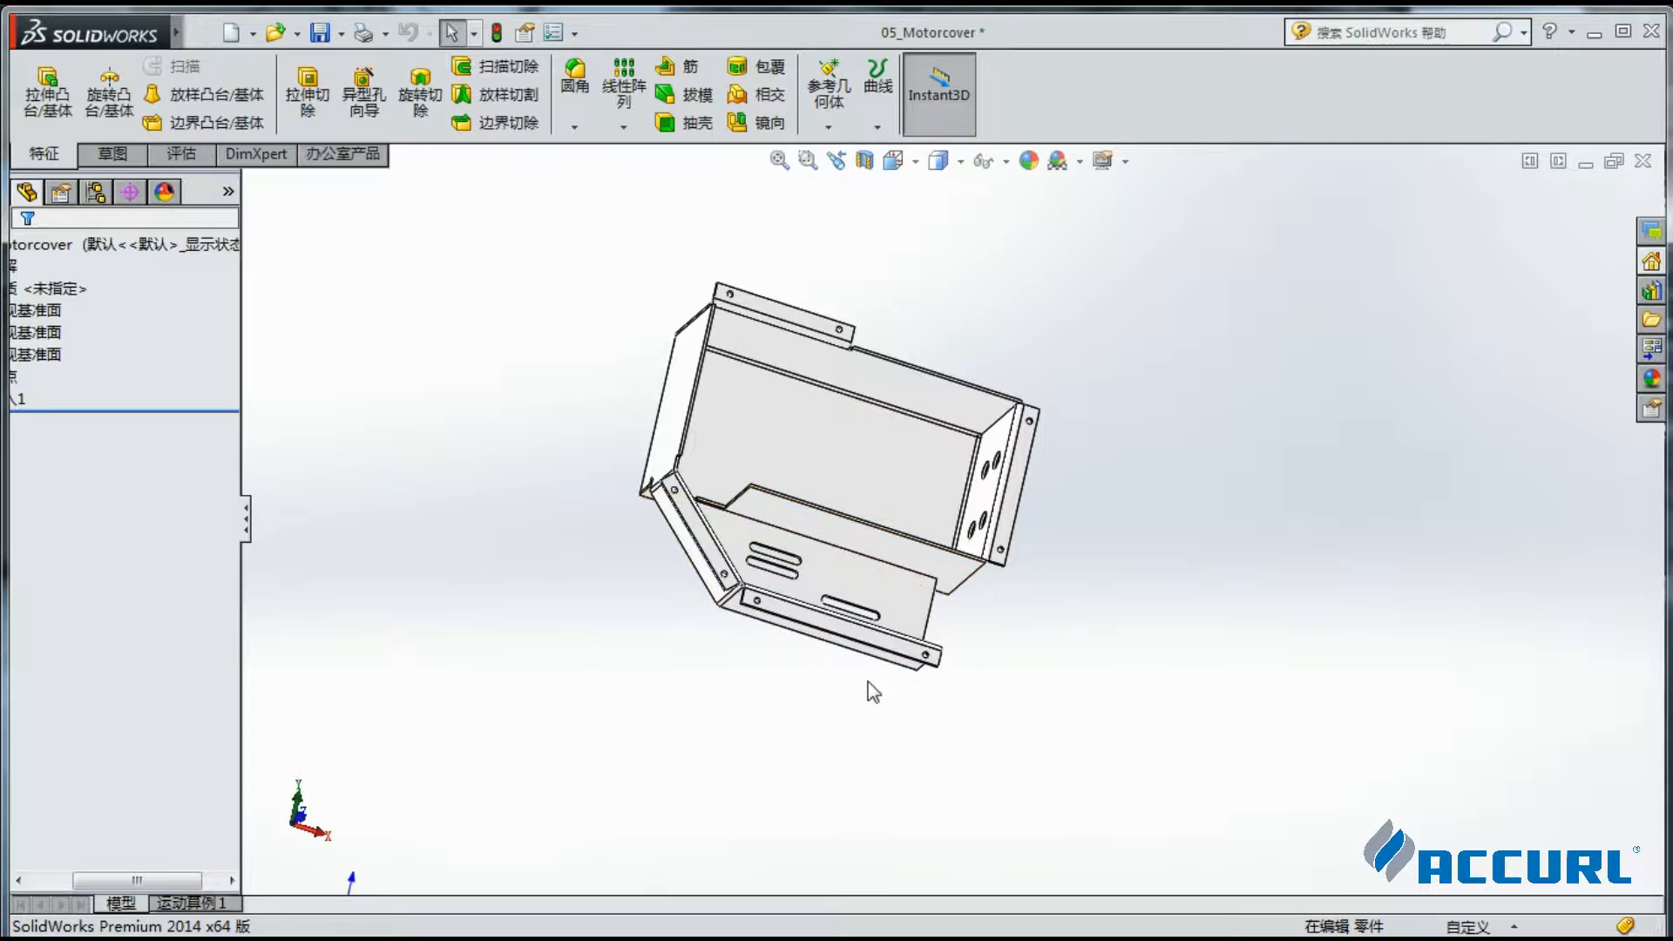
pyautogui.moveTo(1000, 586); pyautogui.dragTo(1113, 639, button='middle')
pyautogui.moveTo(792, 579); pyautogui.dragTo(962, 556, button='middle')
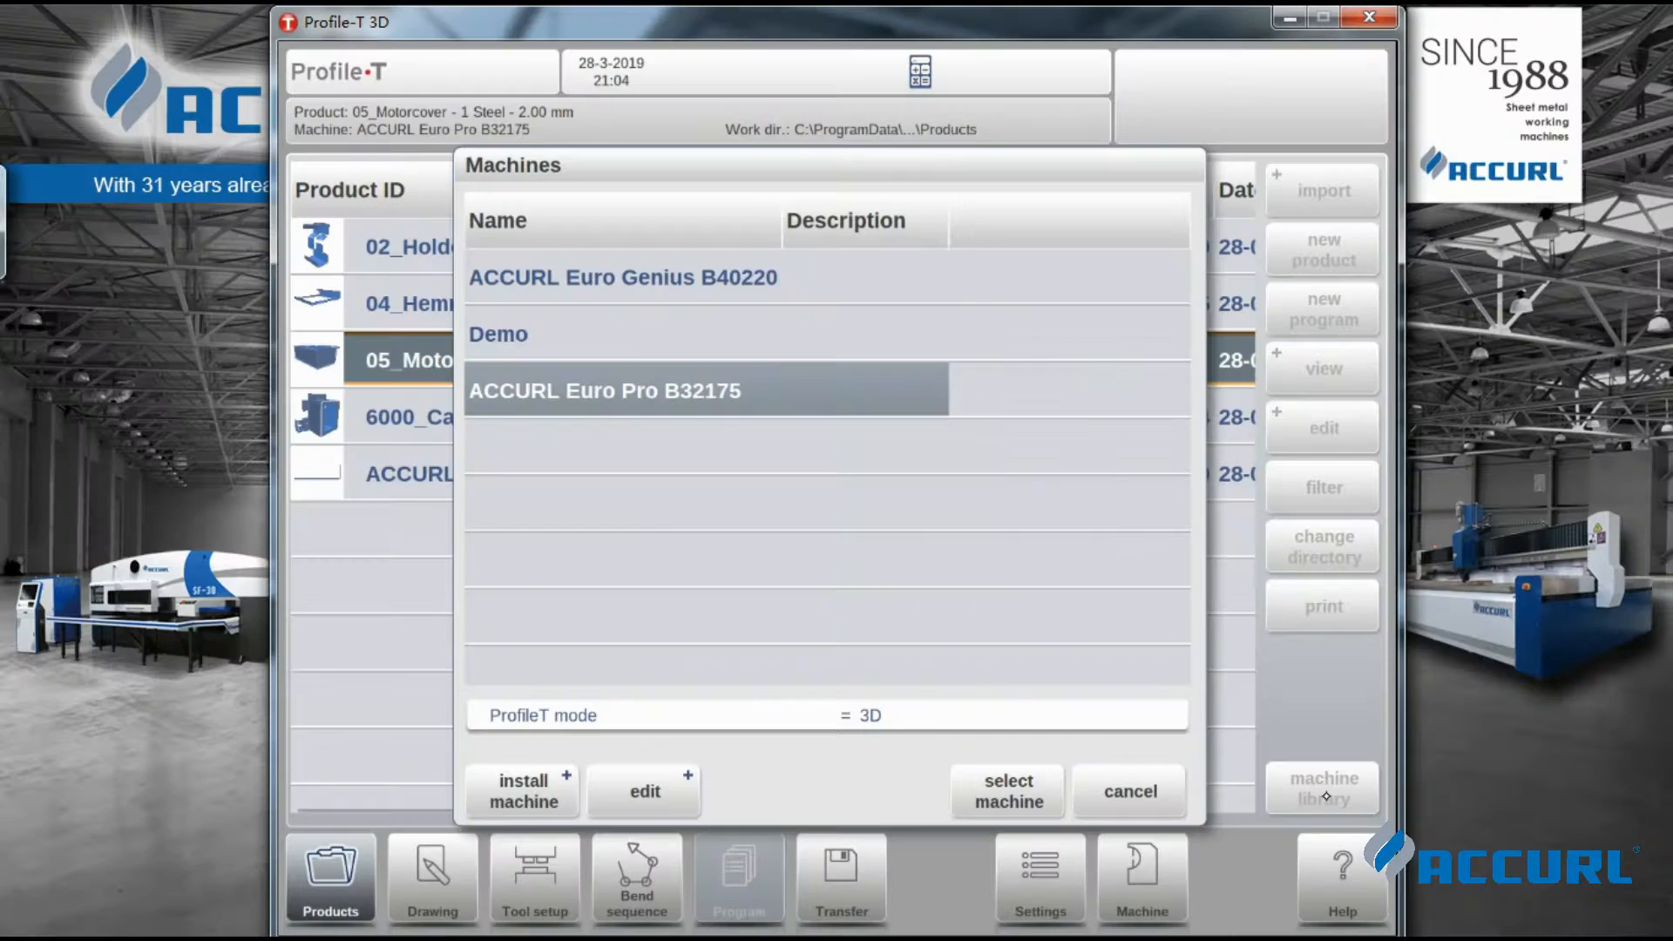
# Step: Select the ACCURL Euro Genius B40220 machine with the ProfileT mode set to Service
pyautogui.click(779, 315)
pyautogui.click(766, 292)
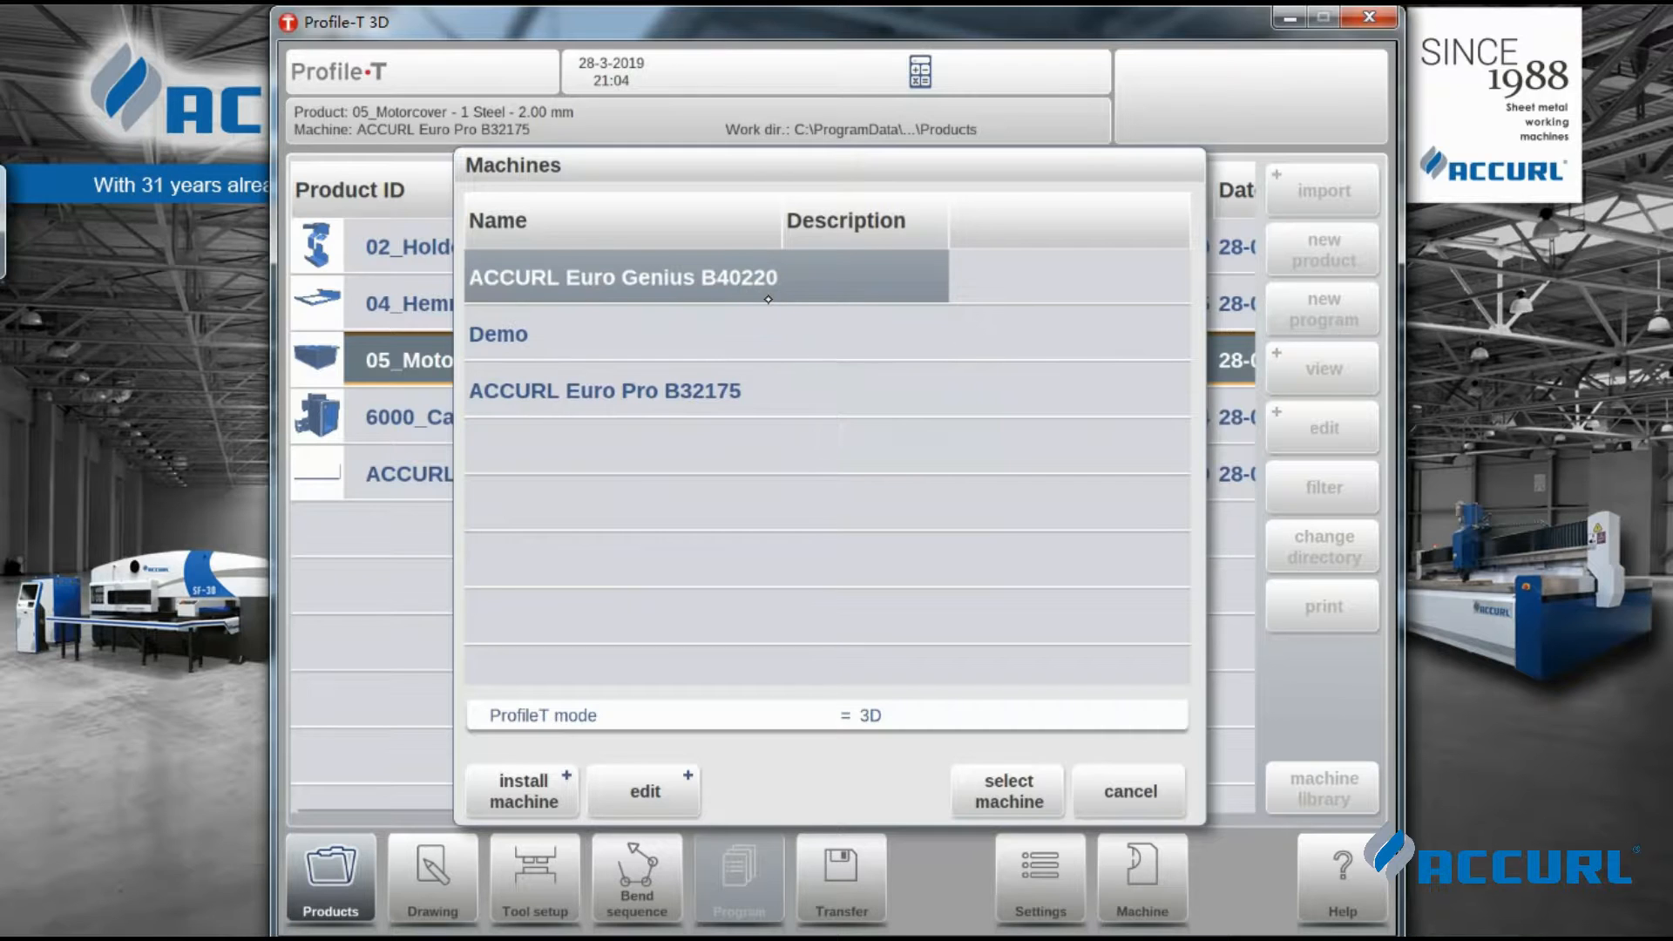
pyautogui.click(955, 724)
pyautogui.click(865, 803)
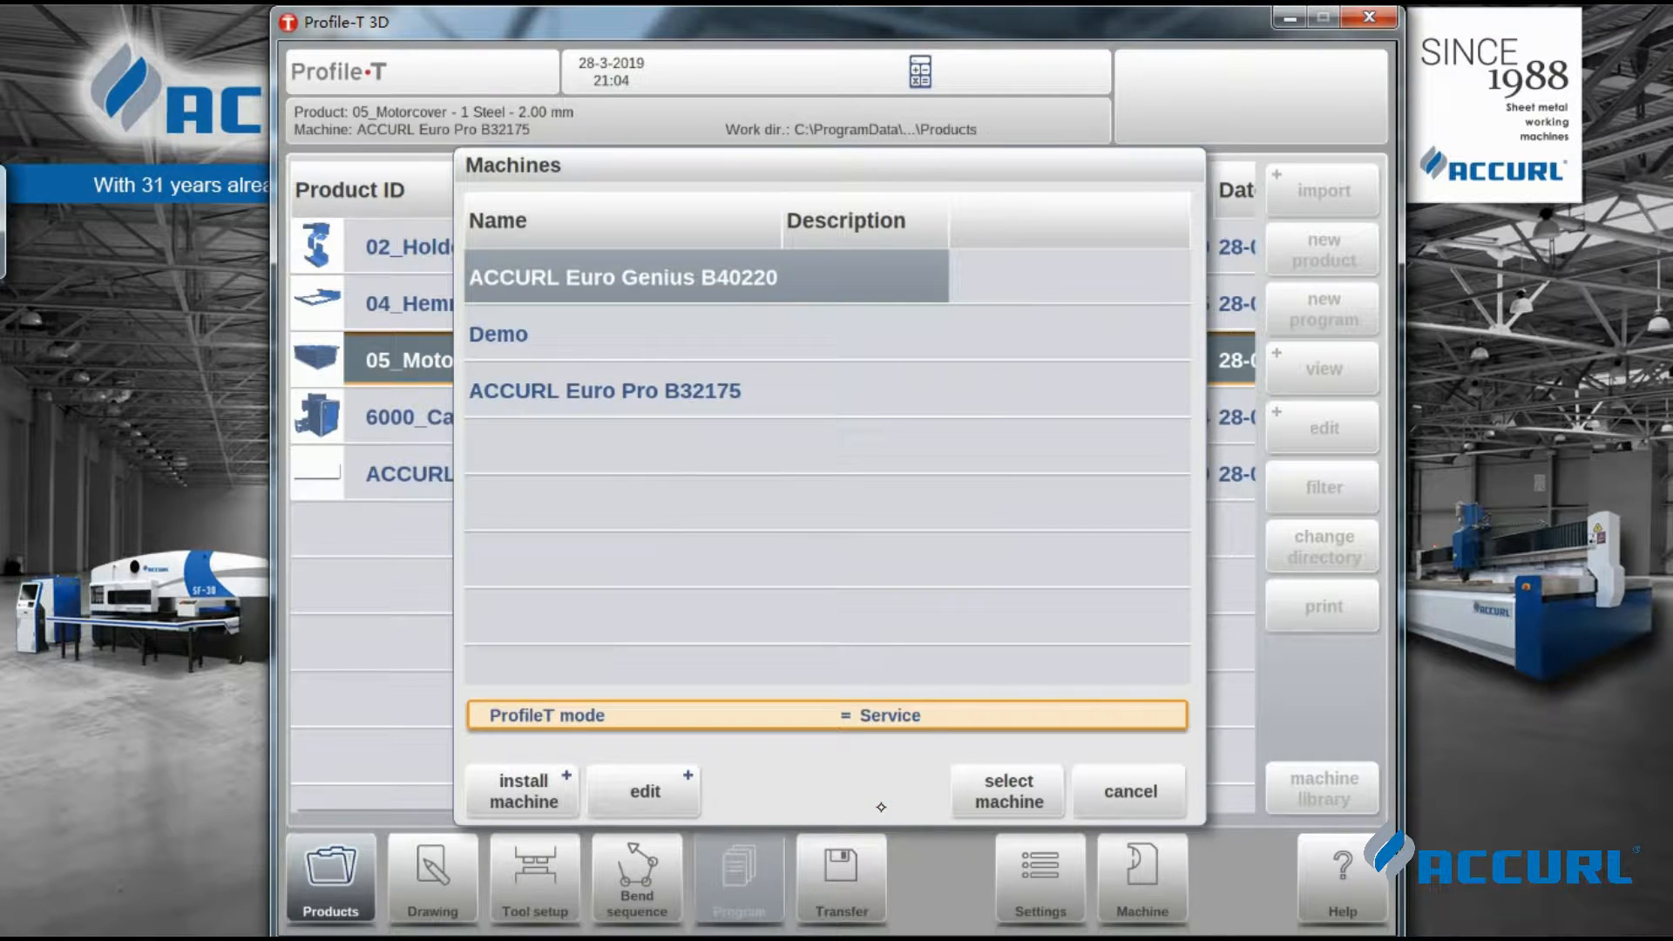
pyautogui.click(1010, 797)
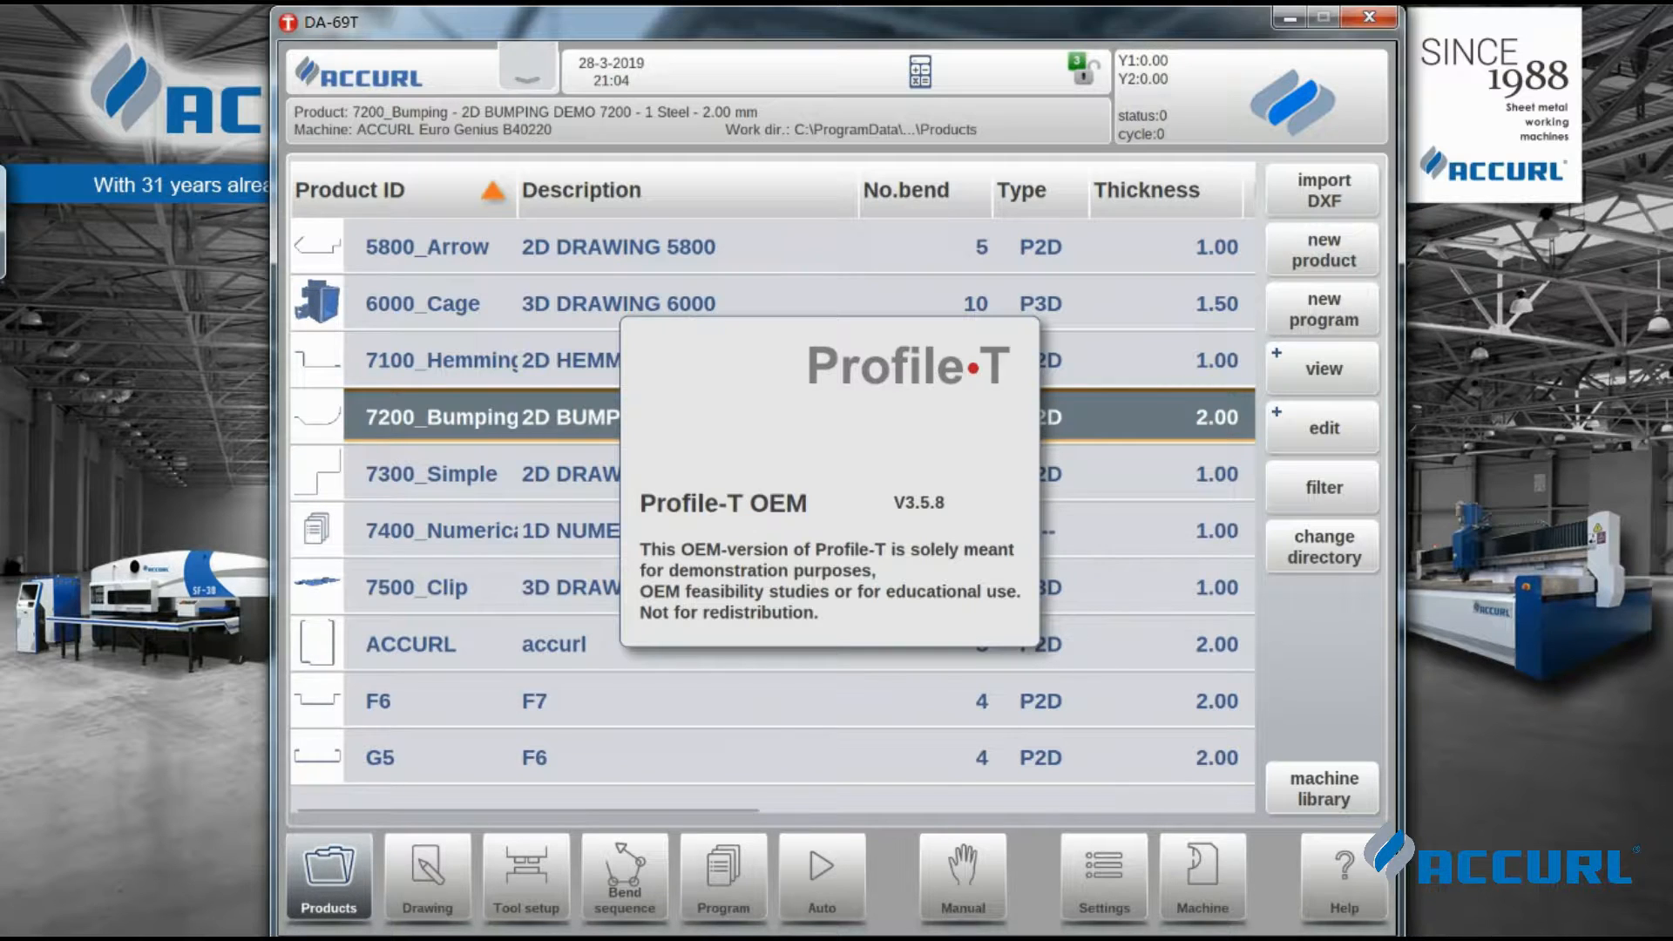
# Step: Check the DXF sample files available for import and leave without importing any
pyautogui.click(1334, 200)
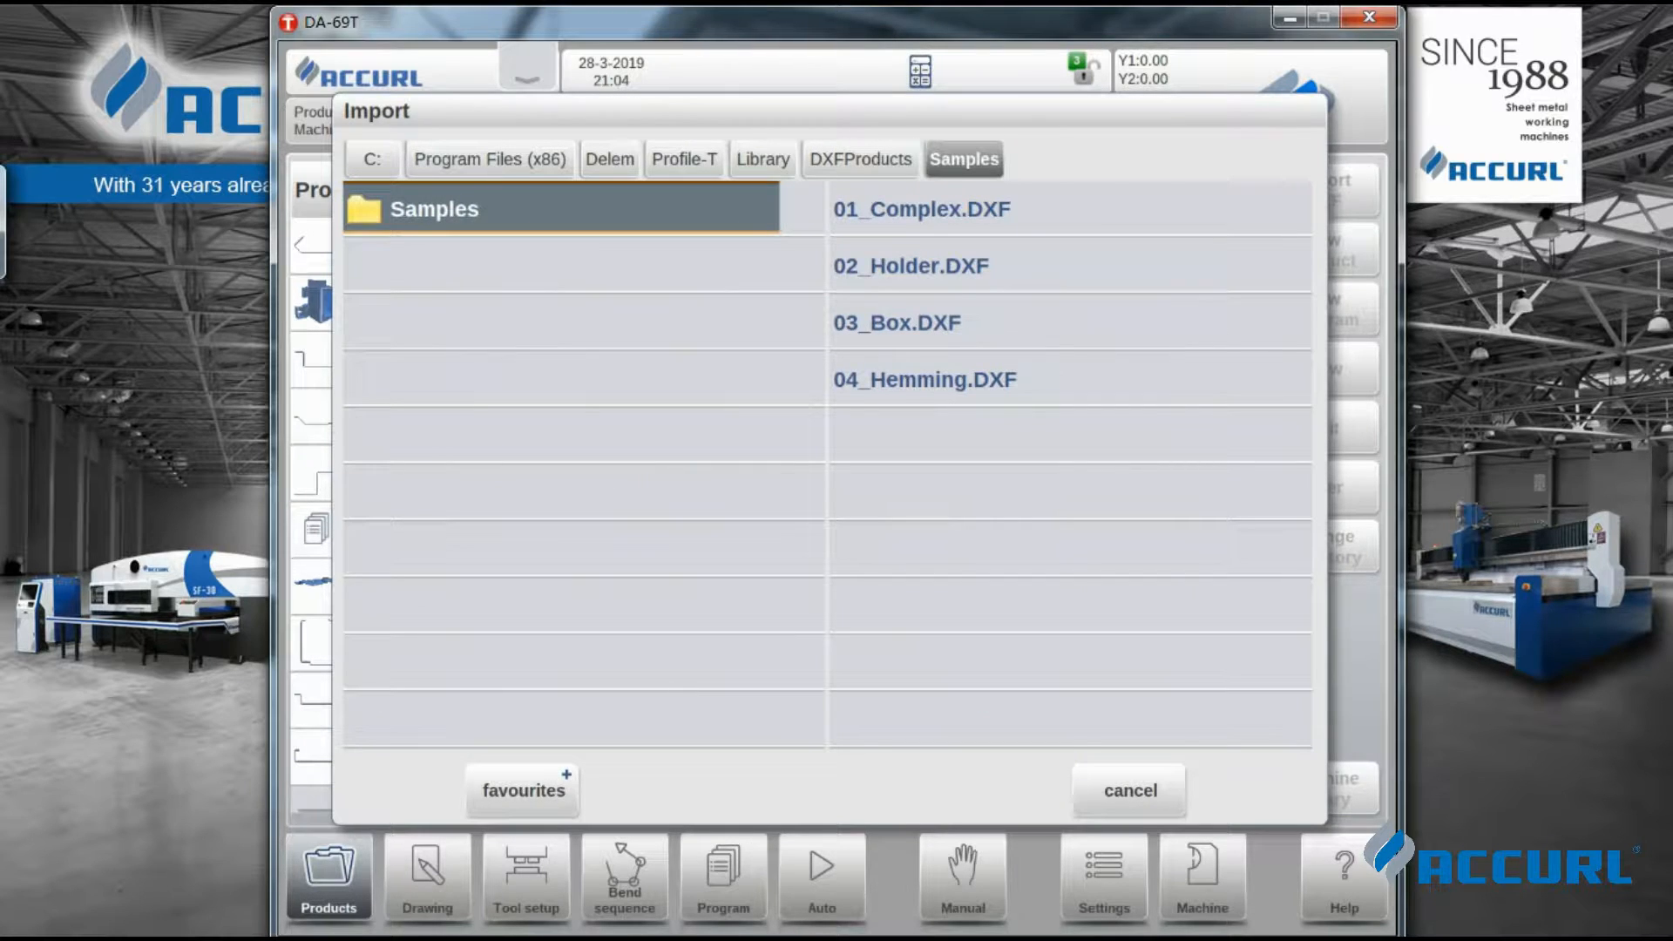
pyautogui.click(1133, 793)
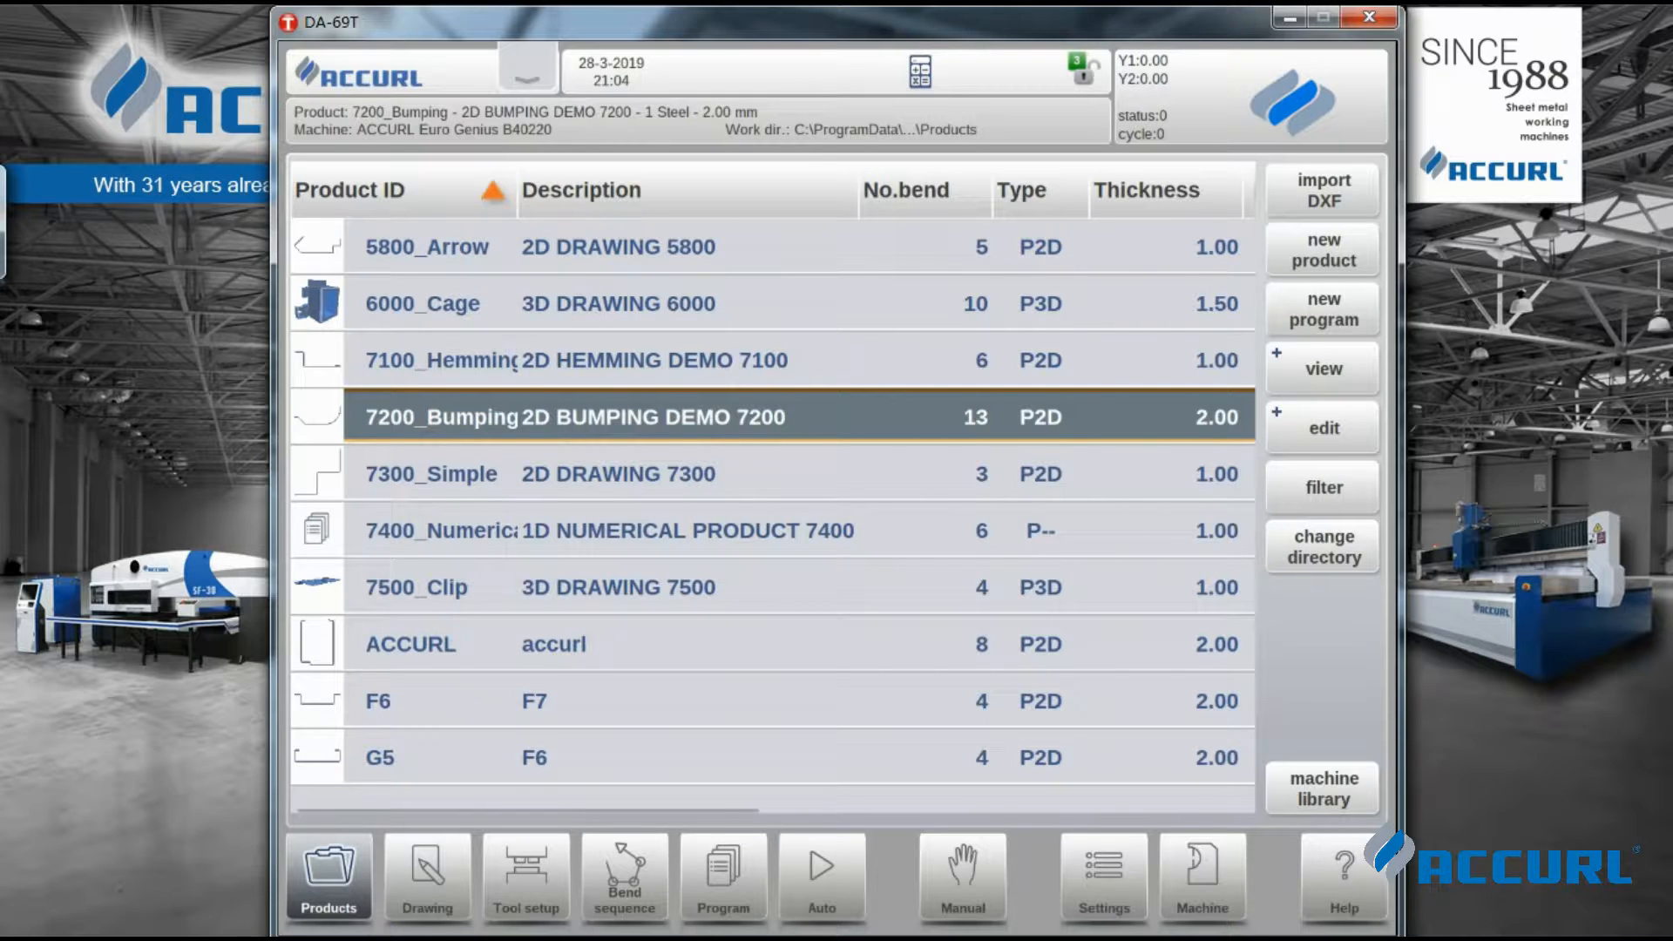
# Step: Change the ProfileT mode to 3D and reload the ACCURL Euro Genius B40220 machine
pyautogui.click(1324, 788)
pyautogui.click(937, 716)
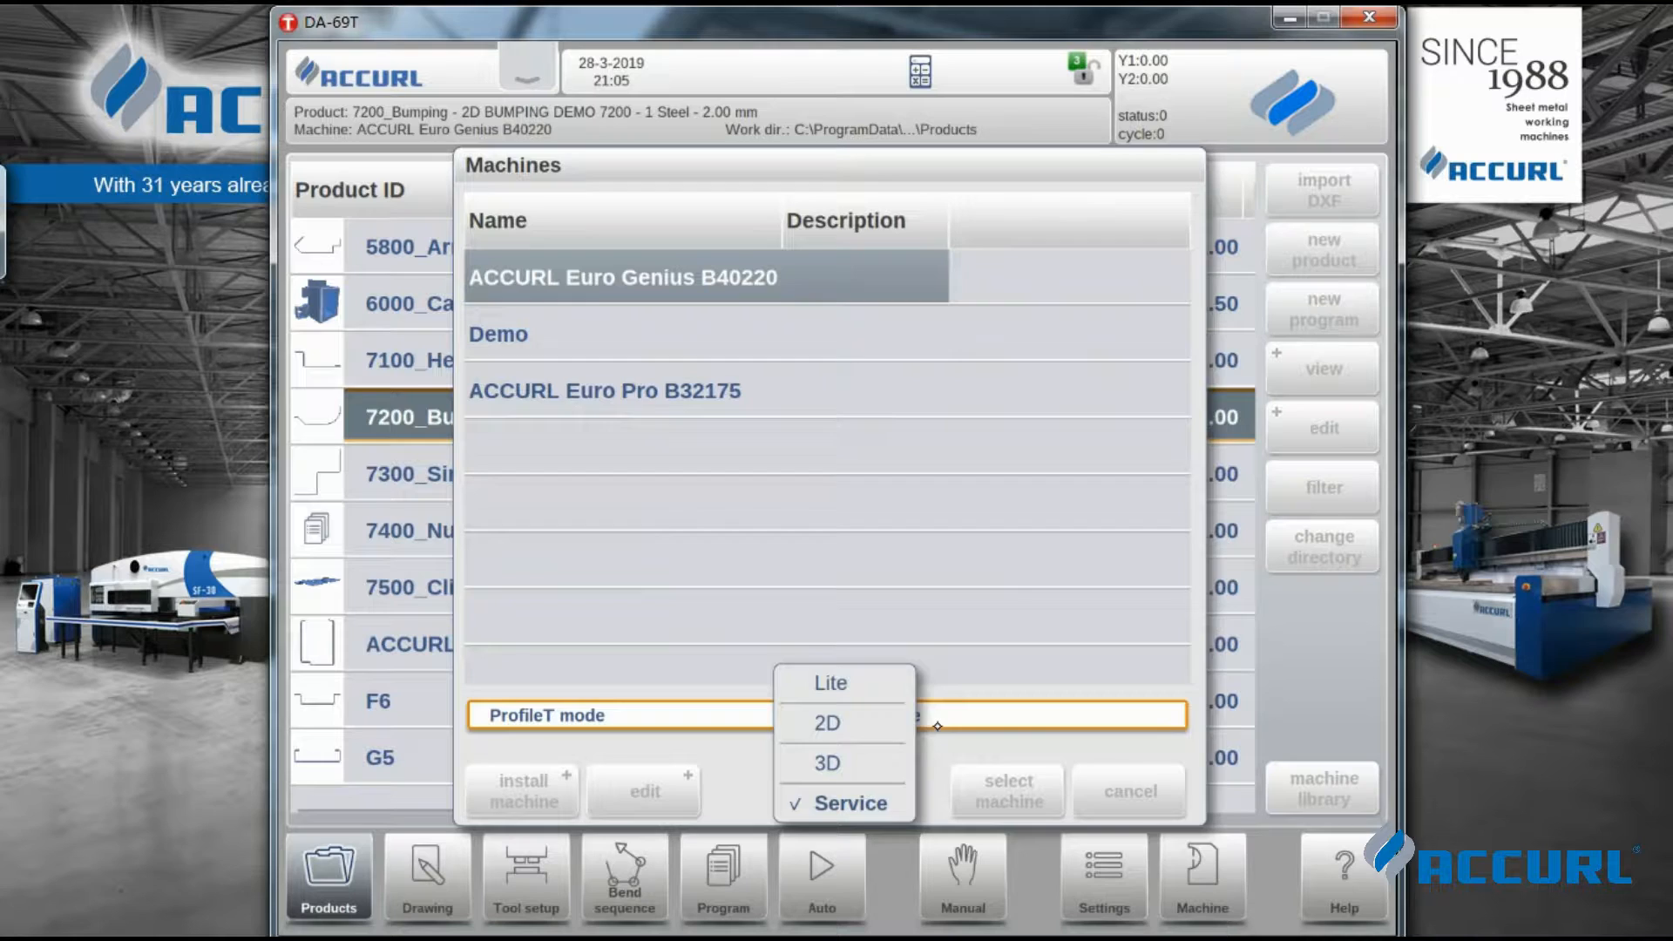
pyautogui.click(850, 764)
pyautogui.click(1010, 792)
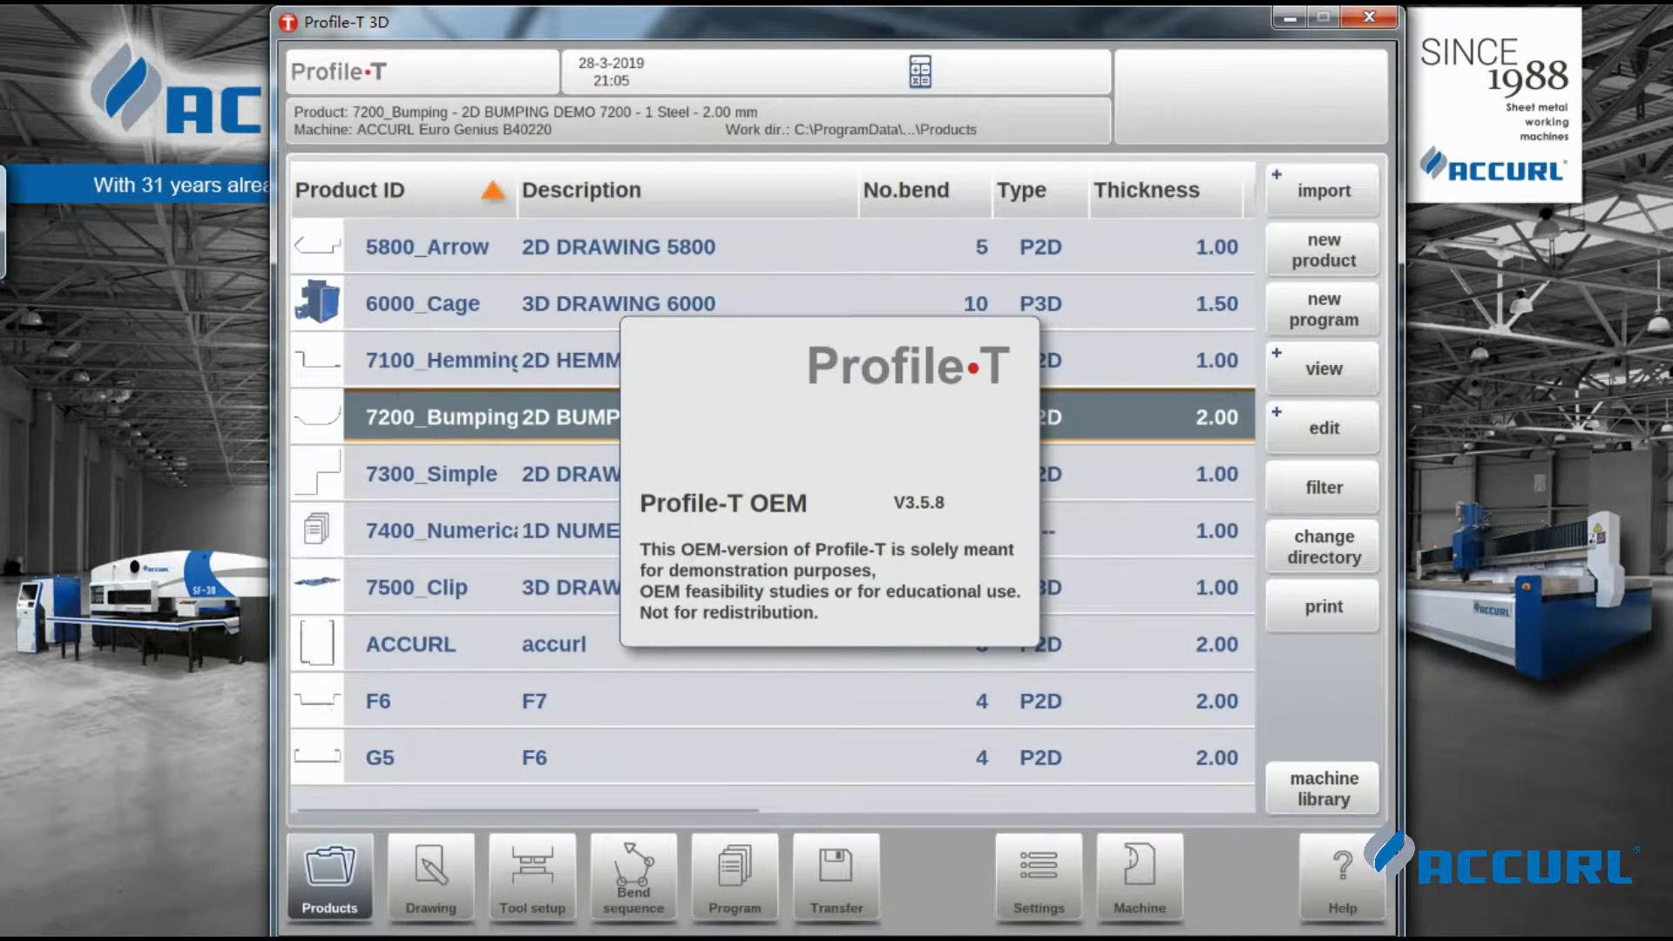
# Step: Import the 3D sample file 05_Motorcover.STEP as a new product
pyautogui.click(1324, 190)
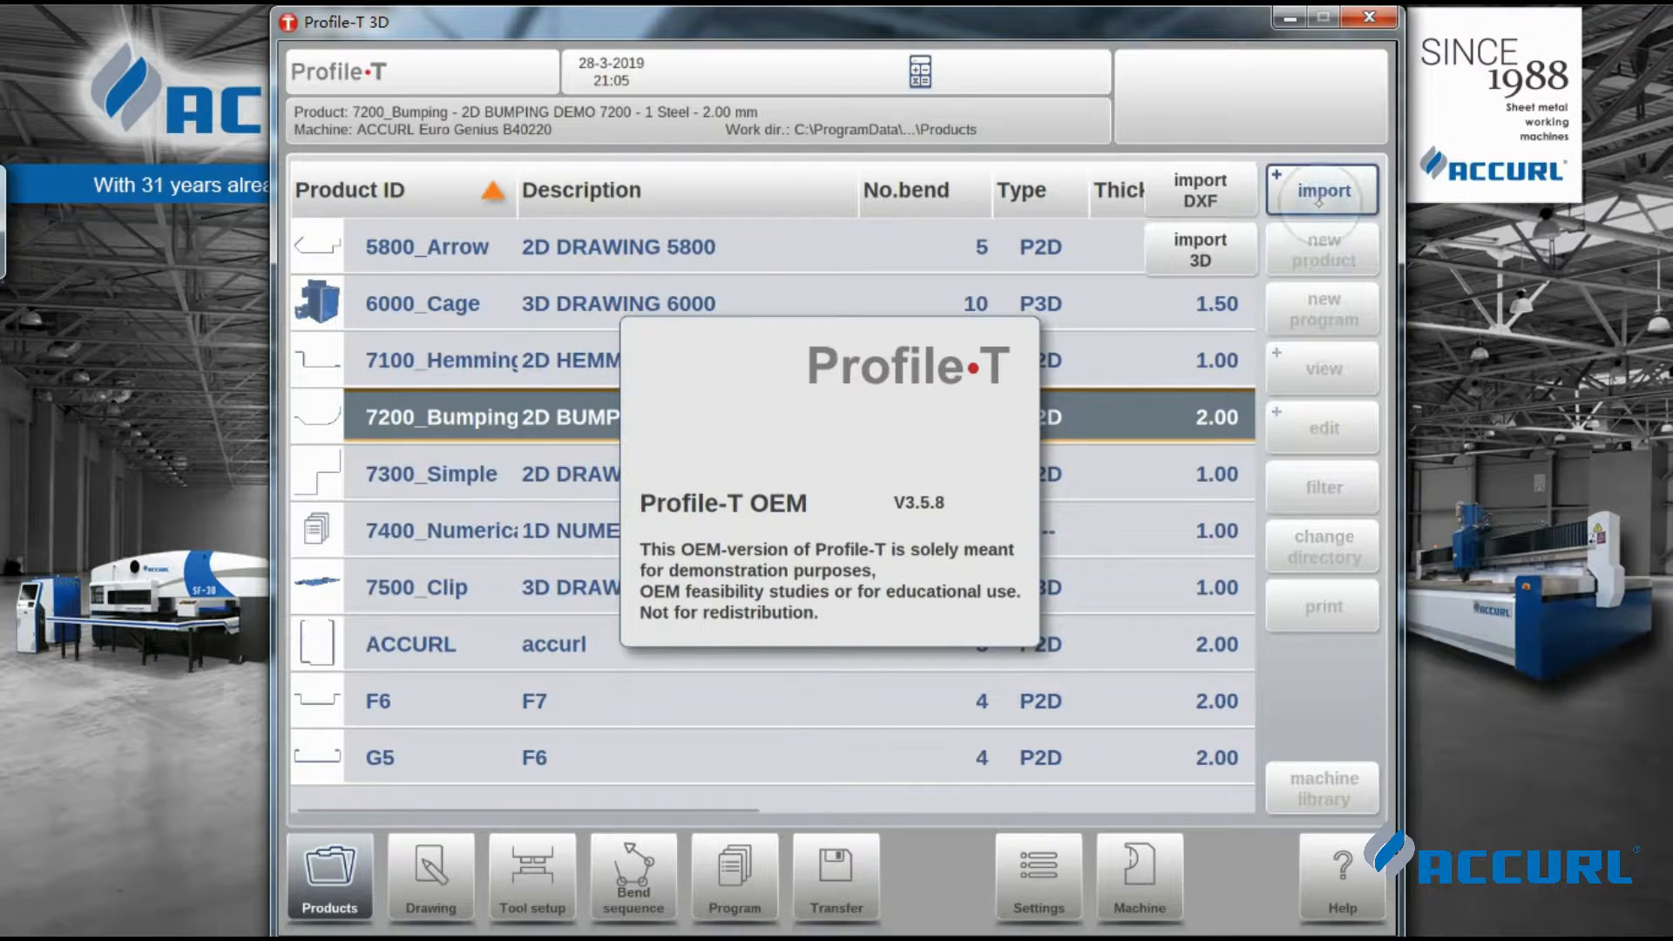
pyautogui.click(1201, 255)
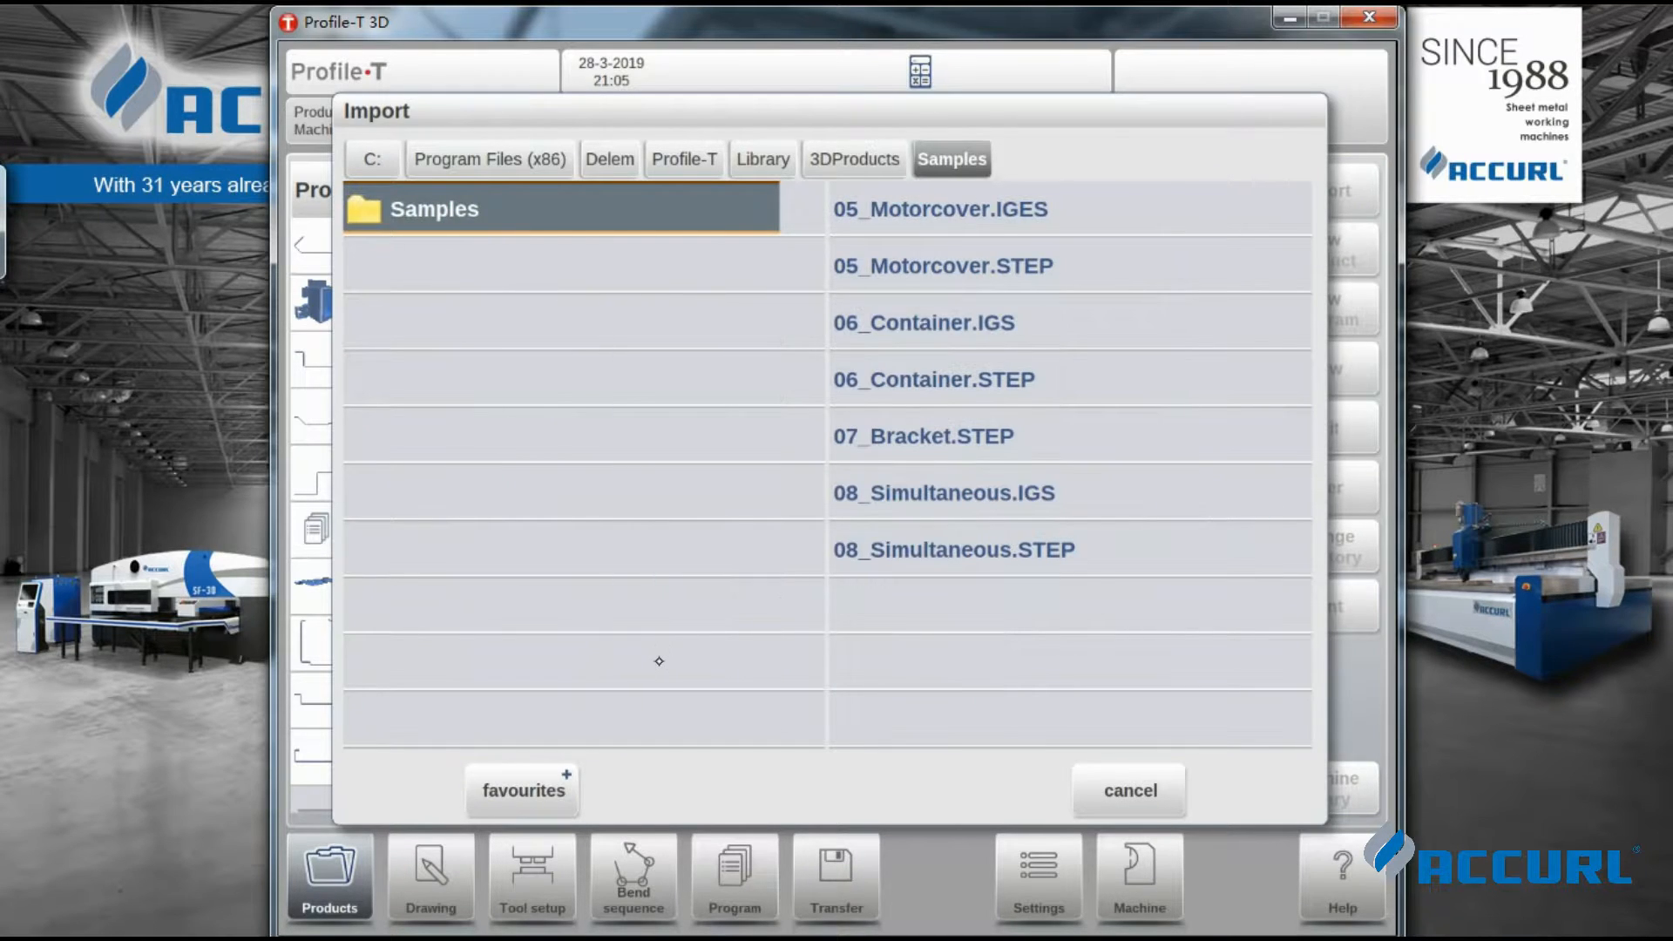
pyautogui.click(943, 266)
pyautogui.click(1251, 790)
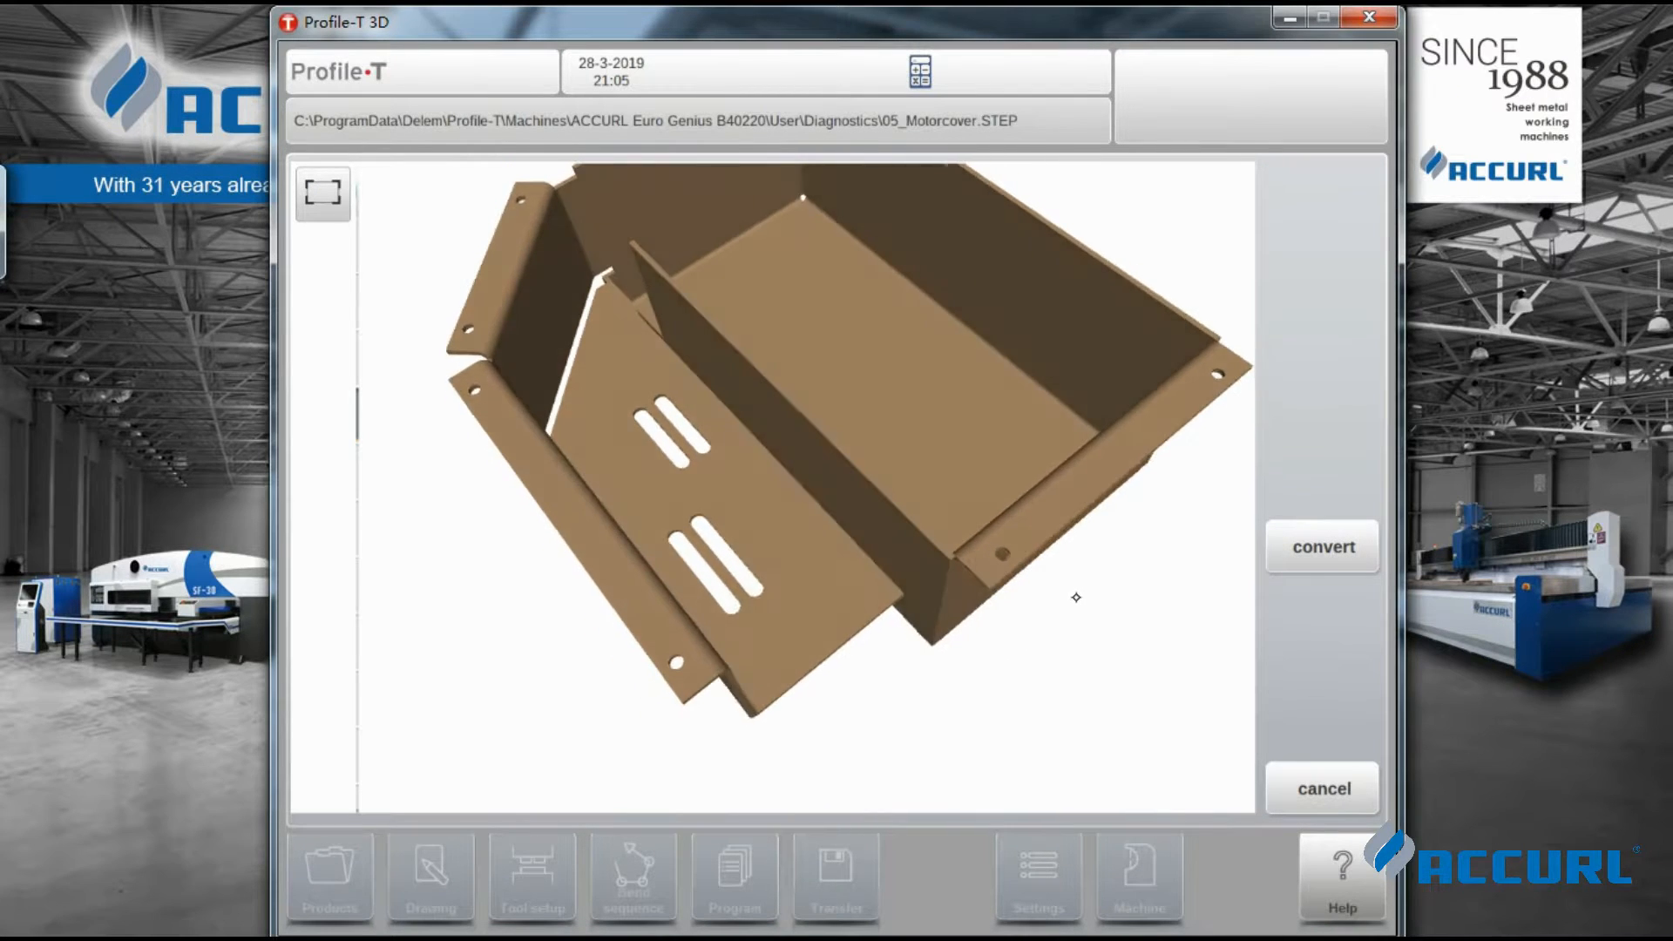
# Step: Convert the imported model to a sheet metal product and accept its properties with ID 05_Motorcover, material 1 Steel and outer dimensions
pyautogui.click(1314, 563)
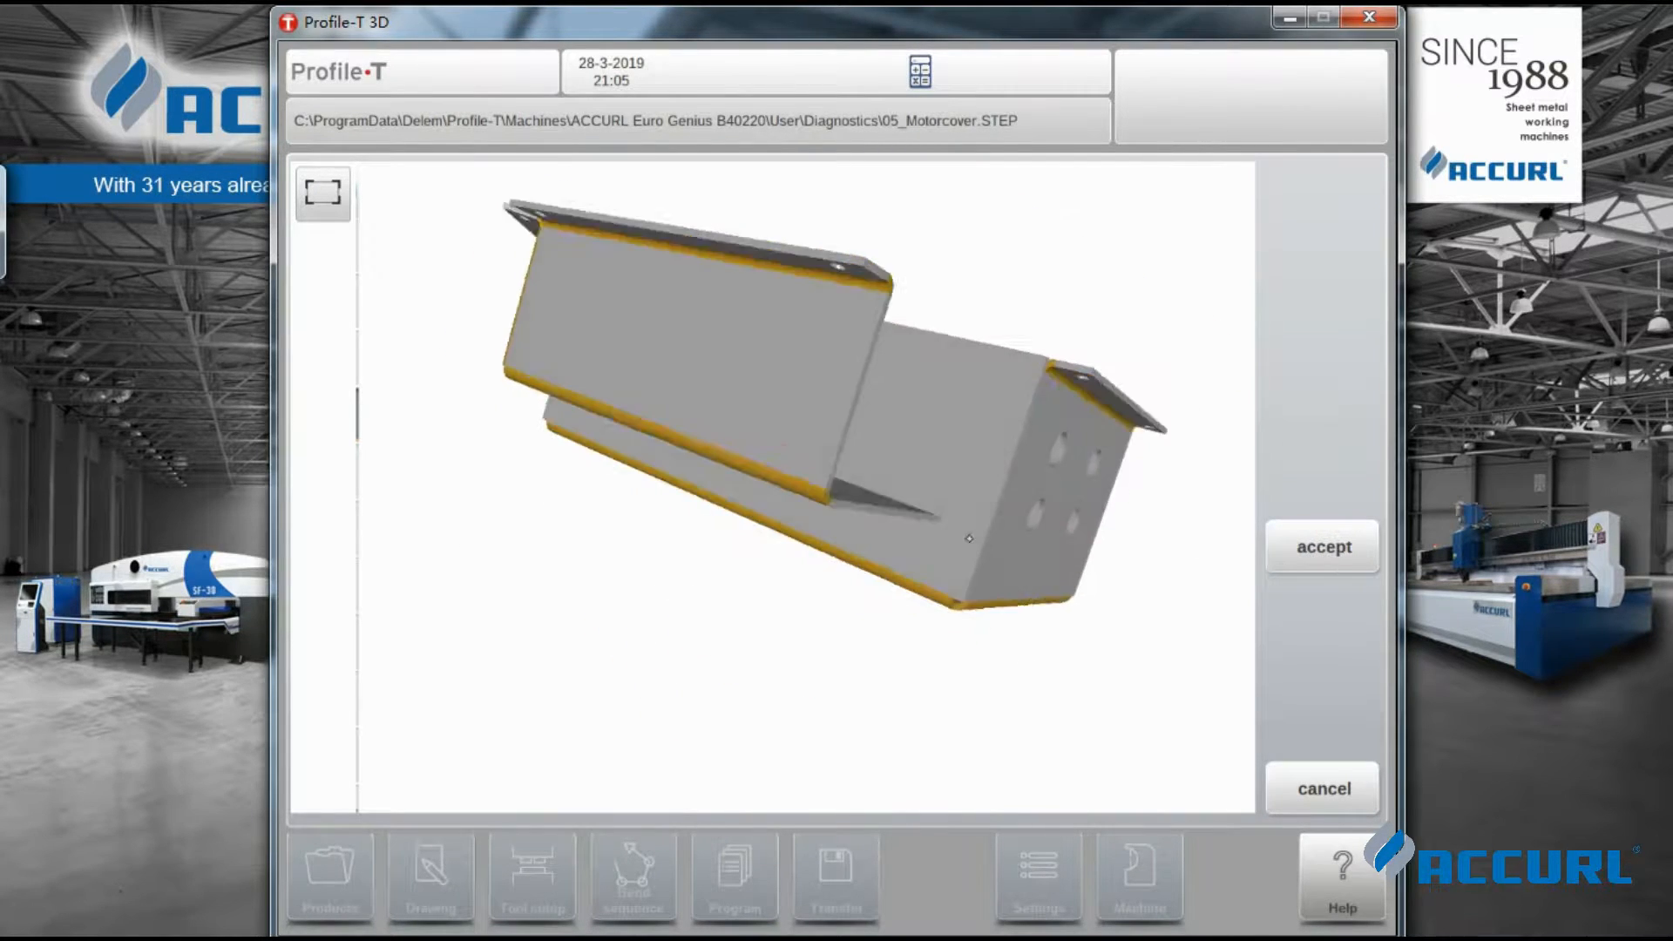
pyautogui.click(1316, 549)
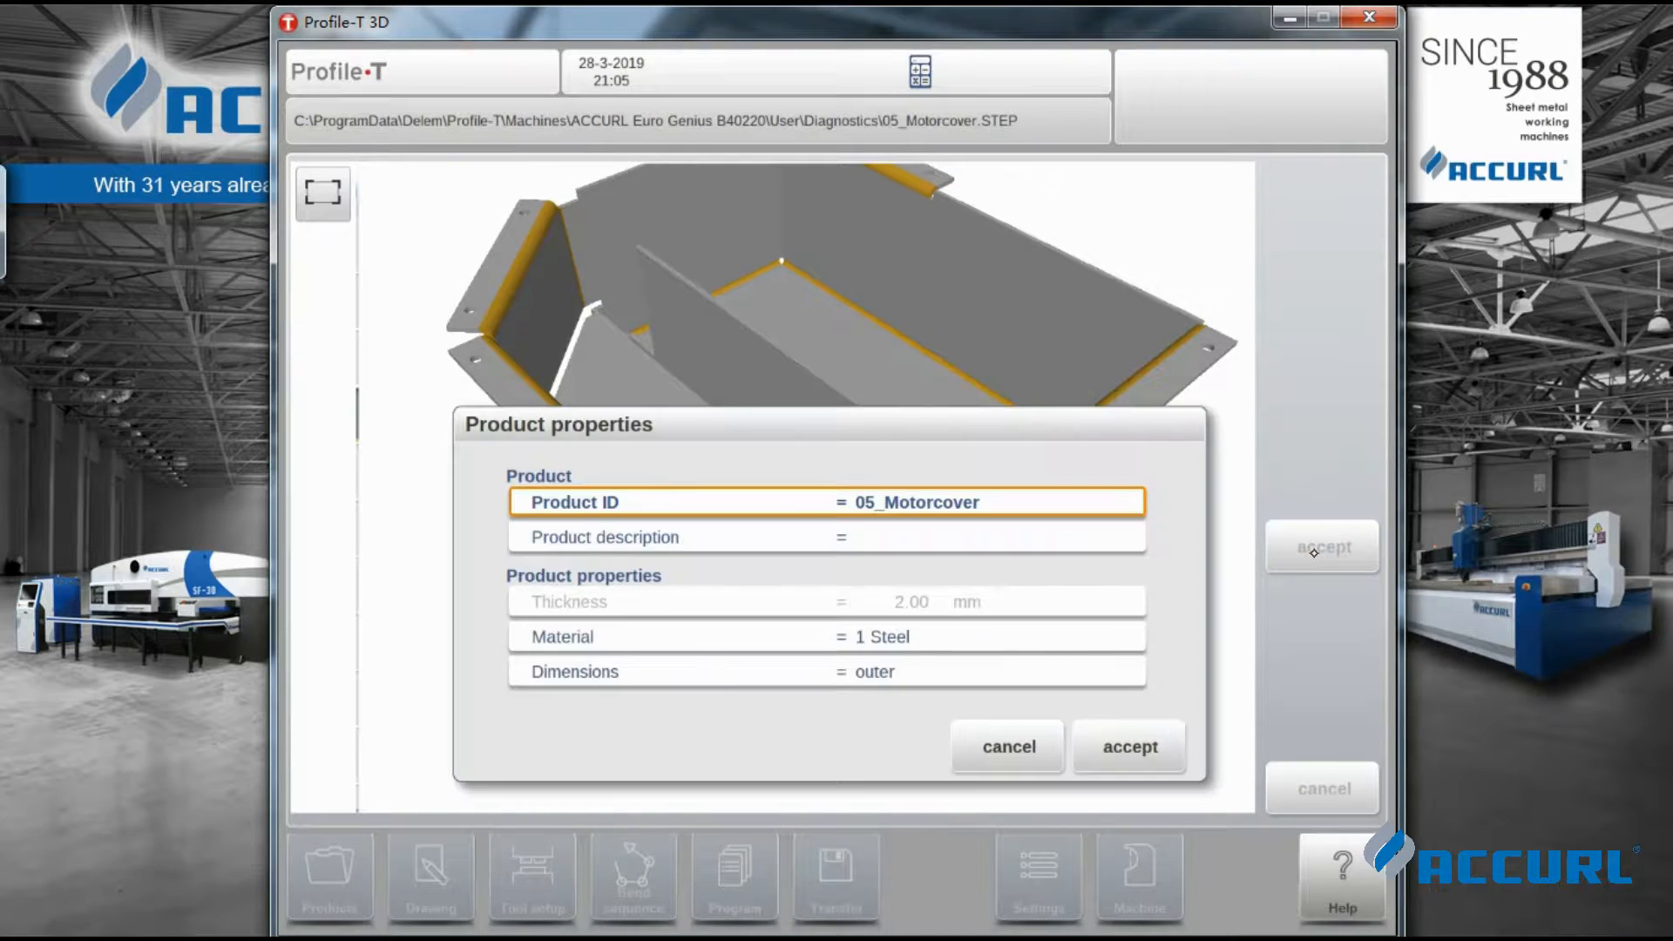
pyautogui.click(1130, 747)
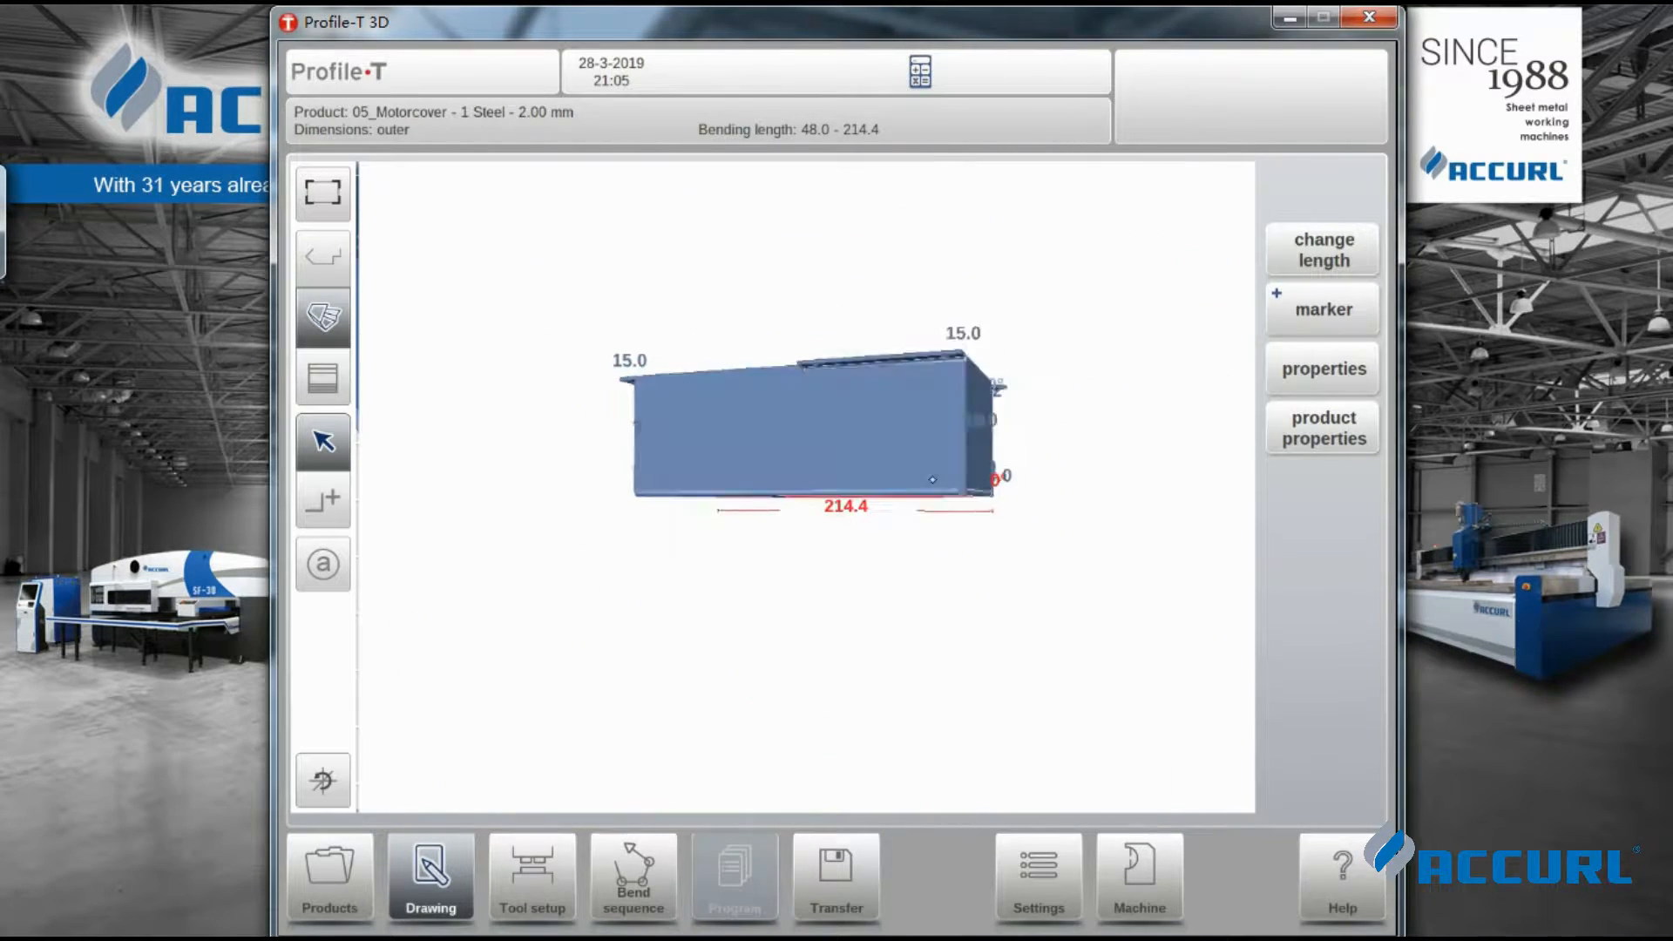
# Step: Inspect the motor cover drawing as a folded 3D model and as an unfolded flat pattern
pyautogui.moveTo(933, 480); pyautogui.dragTo(1023, 561)
pyautogui.click(330, 389)
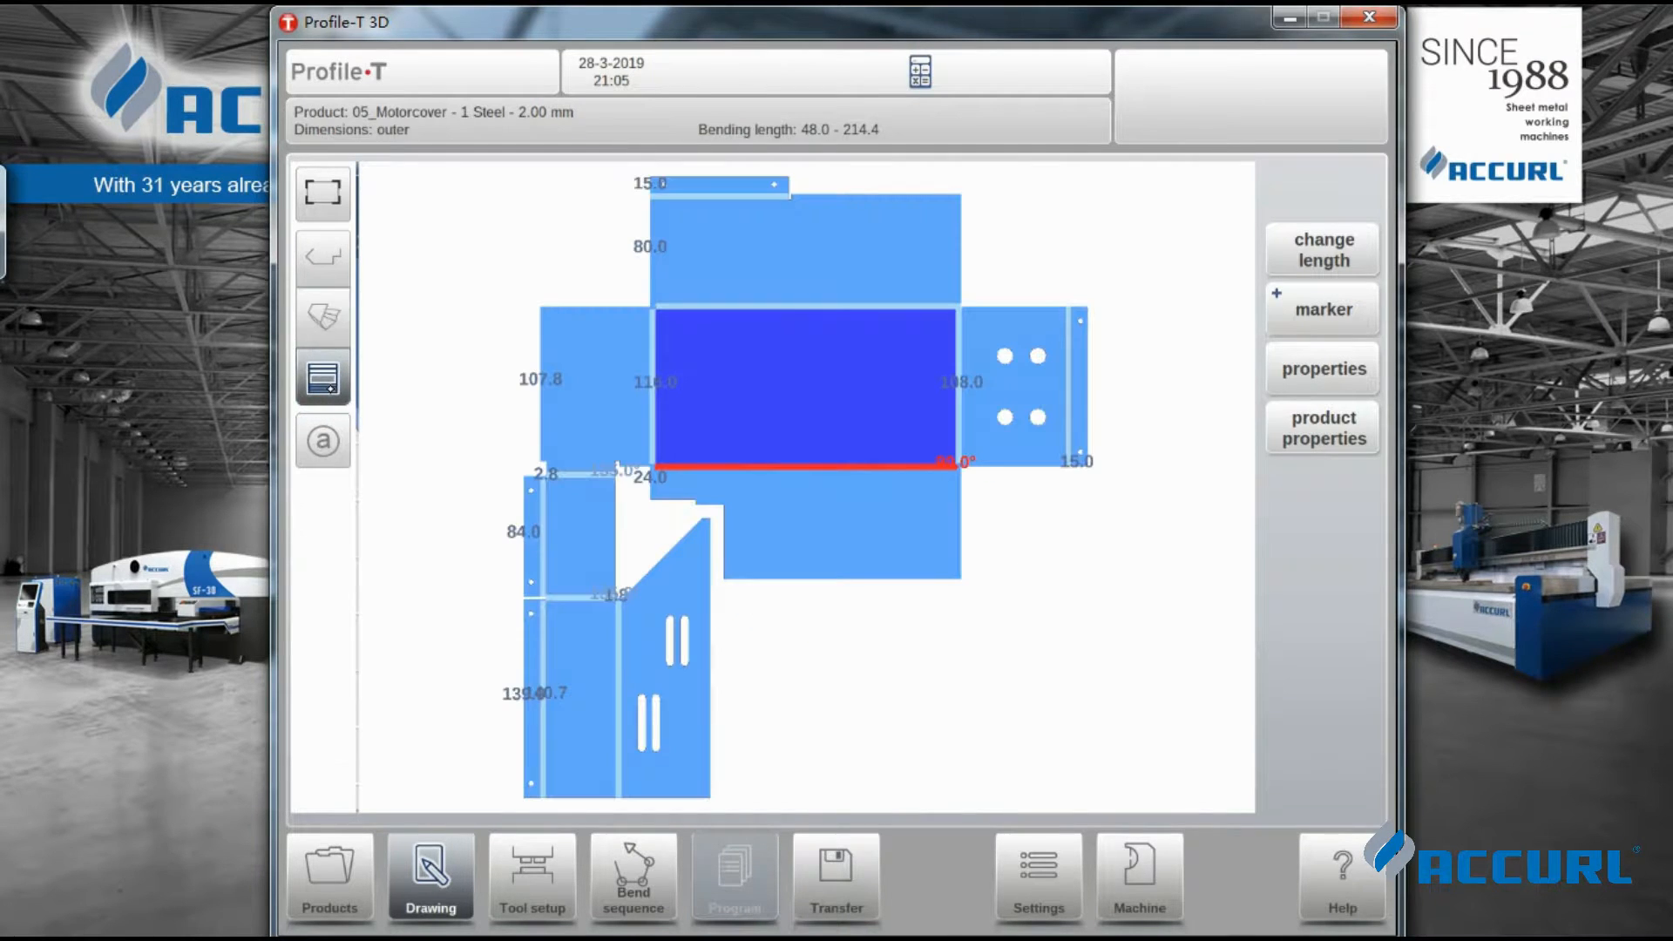
pyautogui.click(323, 316)
pyautogui.moveTo(812, 512); pyautogui.dragTo(949, 509)
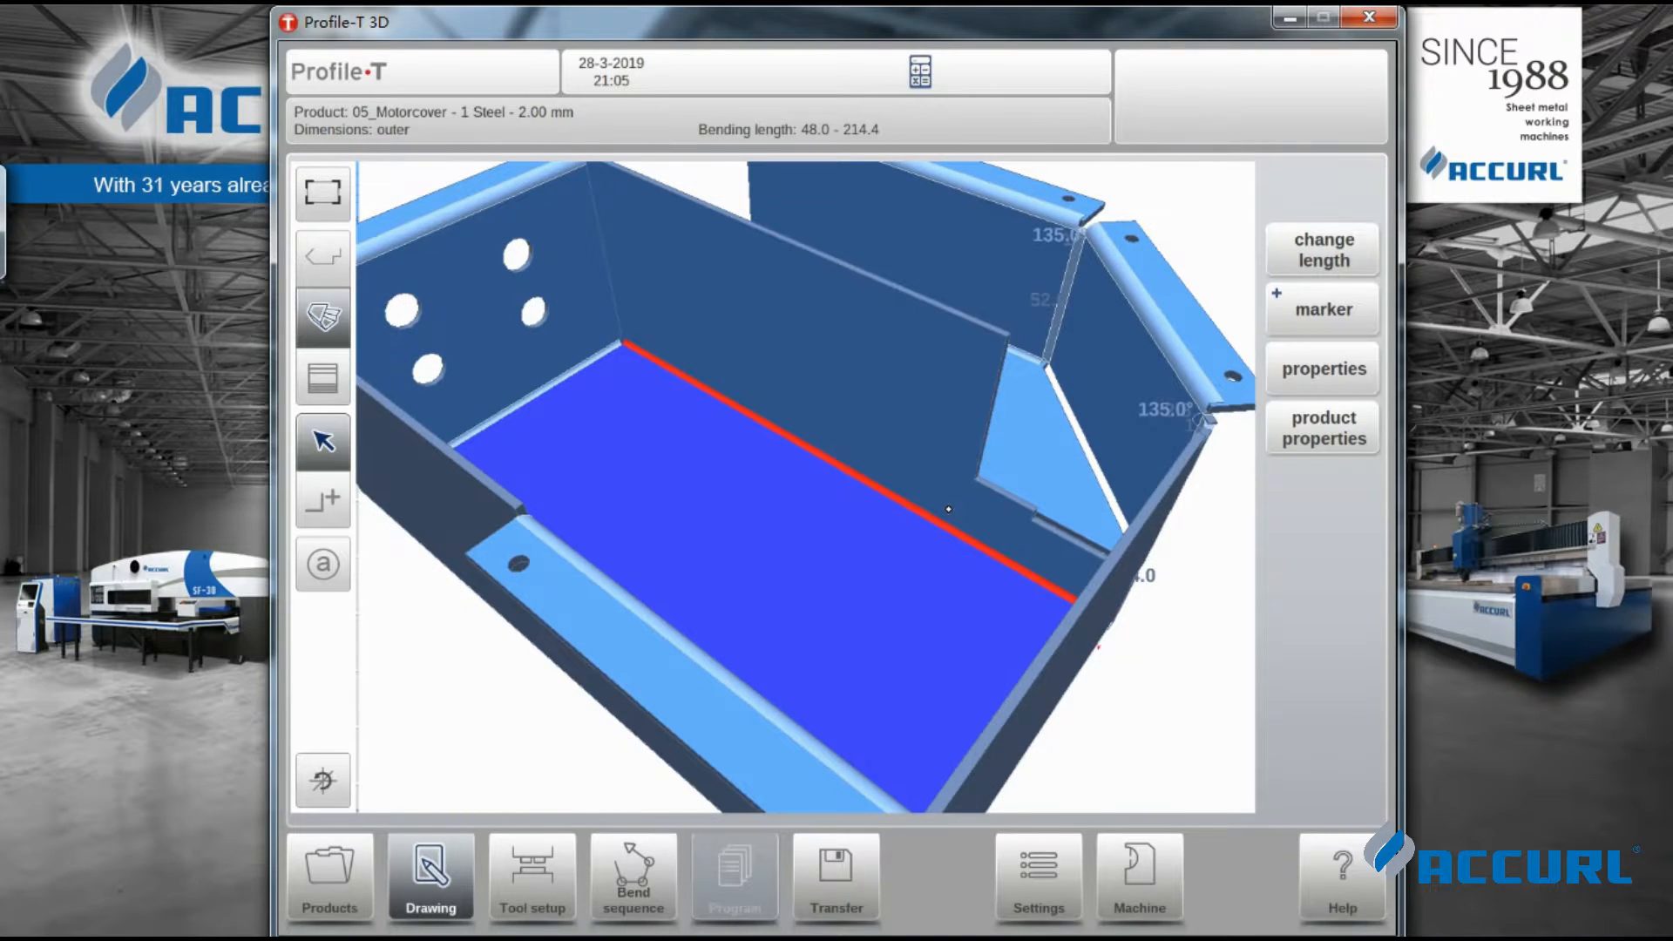
# Step: Select the bending tools for the motor cover automatically, replacing the current tool setup
pyautogui.click(536, 881)
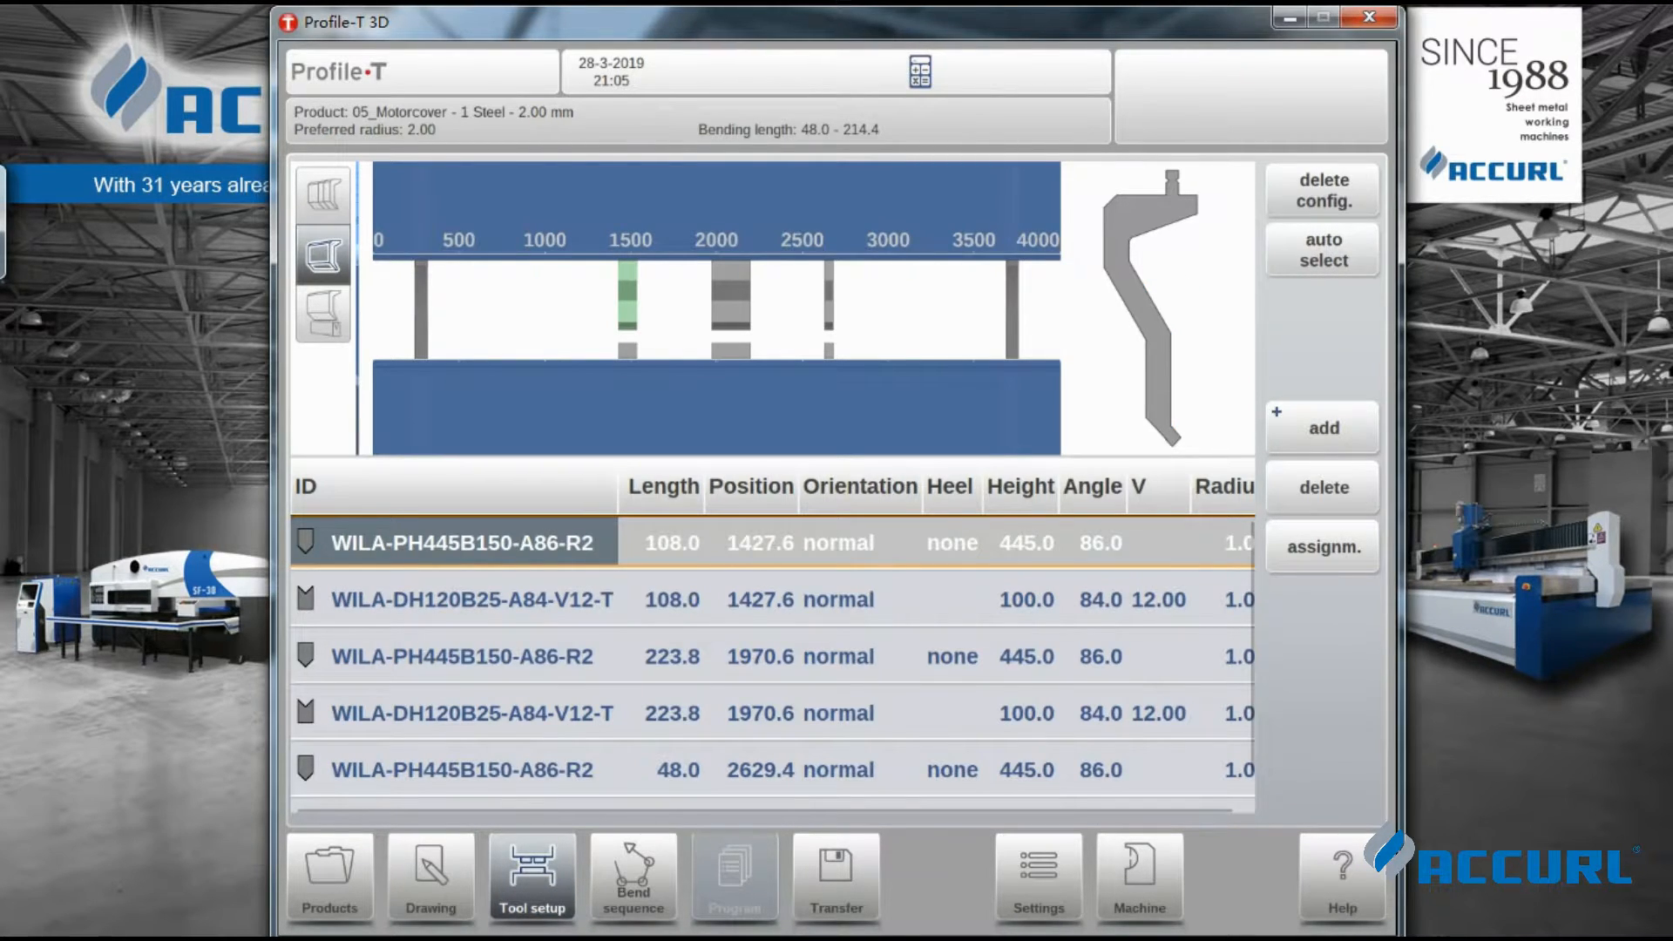
pyautogui.click(1329, 261)
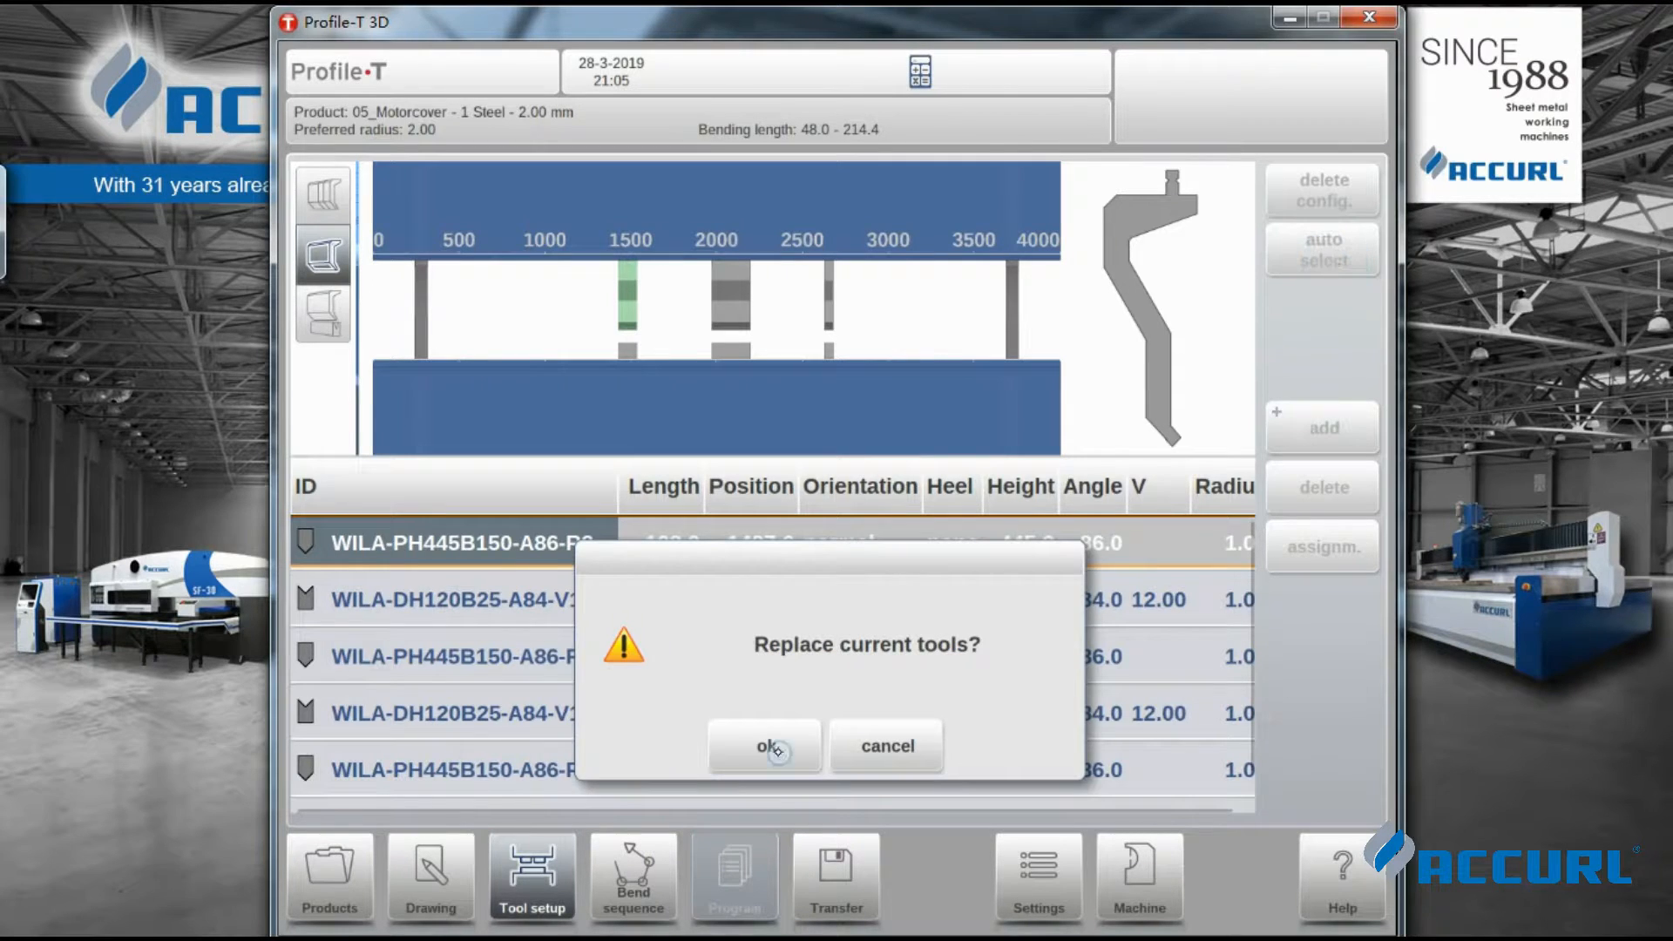
pyautogui.click(776, 749)
# Step: Compute the bend sequence for the motor cover
pyautogui.click(634, 876)
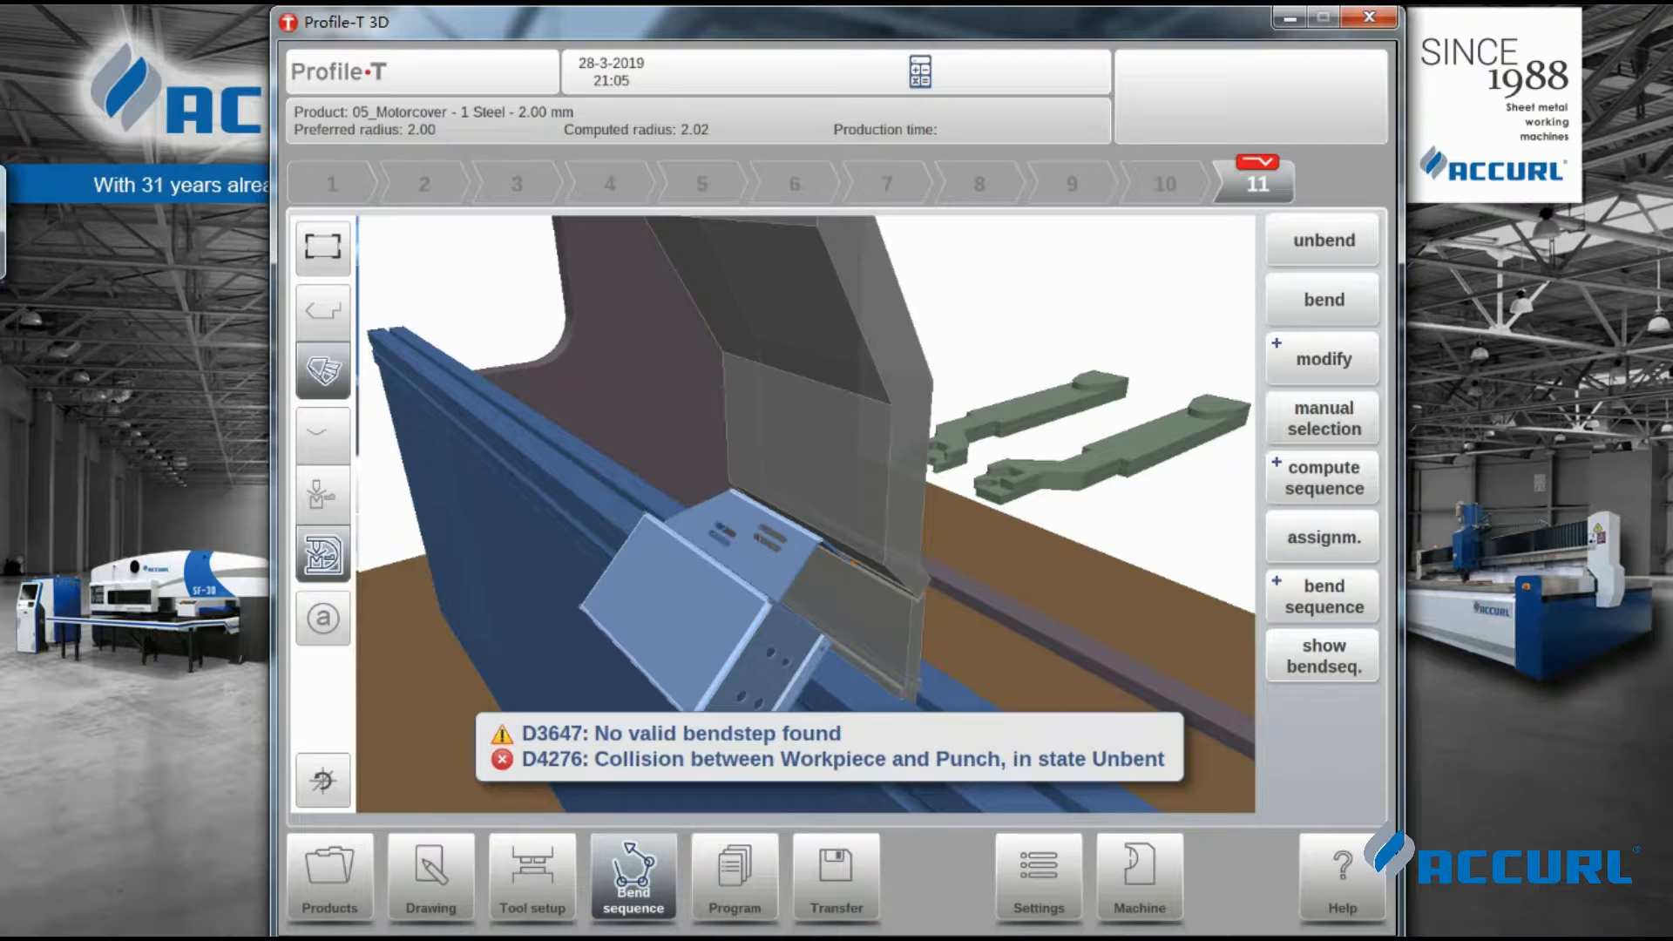
pyautogui.click(1324, 477)
pyautogui.click(1197, 593)
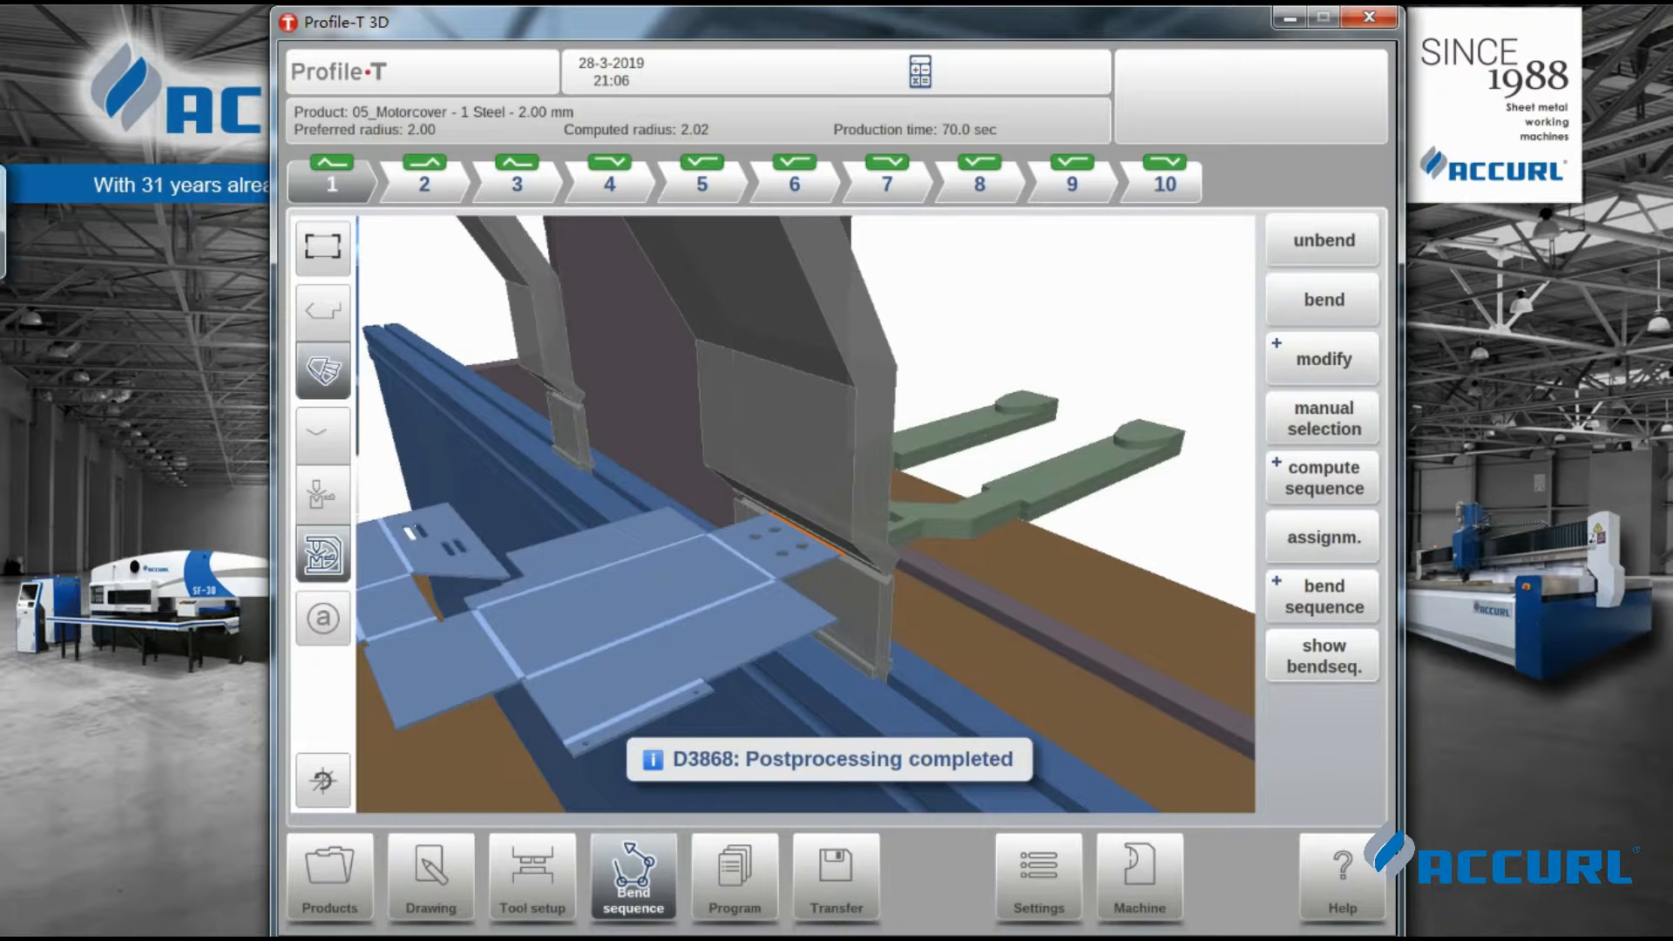
# Step: Examine the tooling and workpiece for the first bend in the 3D view and in the 2D side view
pyautogui.moveTo(839, 756); pyautogui.dragTo(1007, 697)
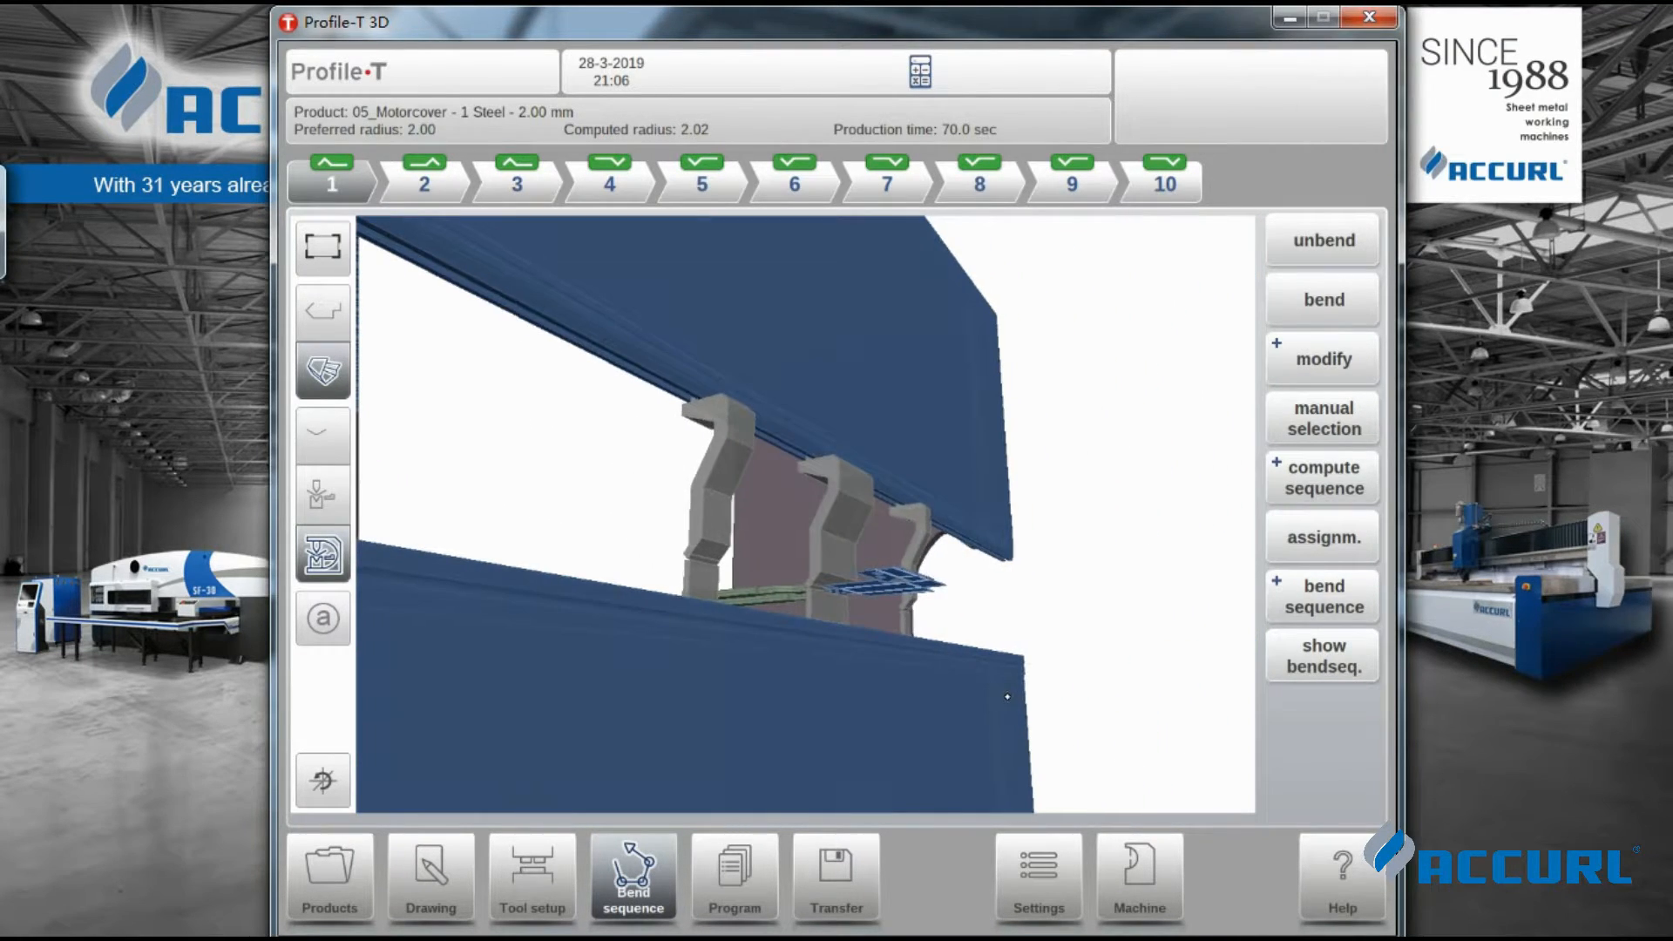
pyautogui.click(321, 311)
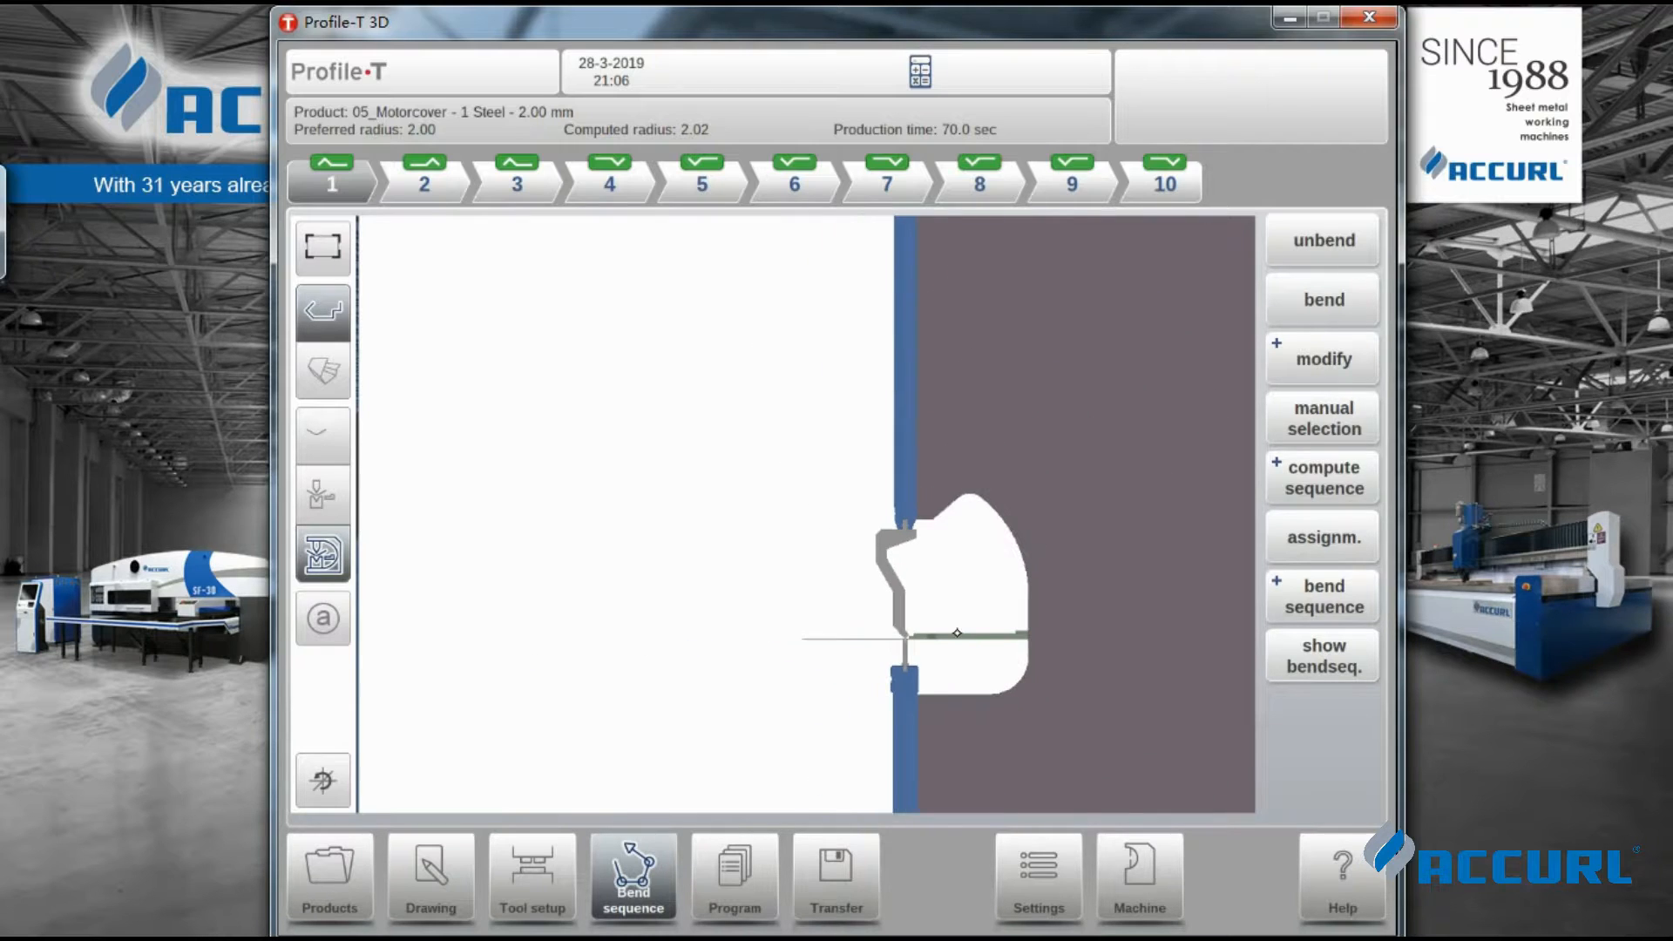
pyautogui.scroll(1, 976, 560)
pyautogui.scroll(3, 948, 571)
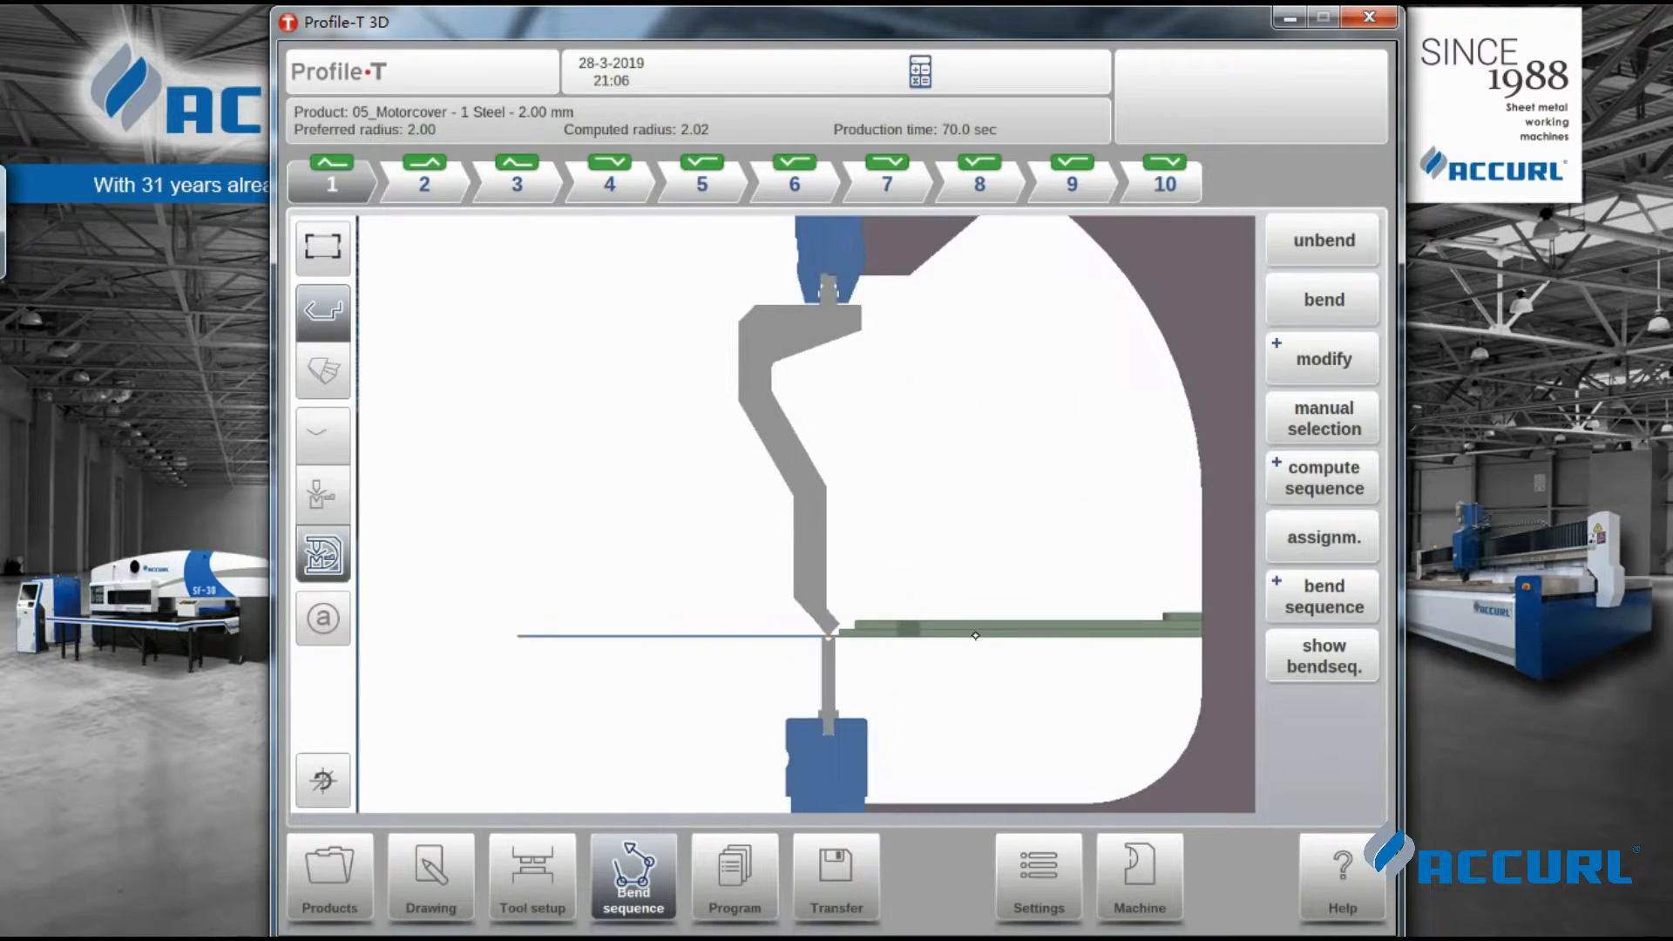
pyautogui.scroll(-2, 989, 643)
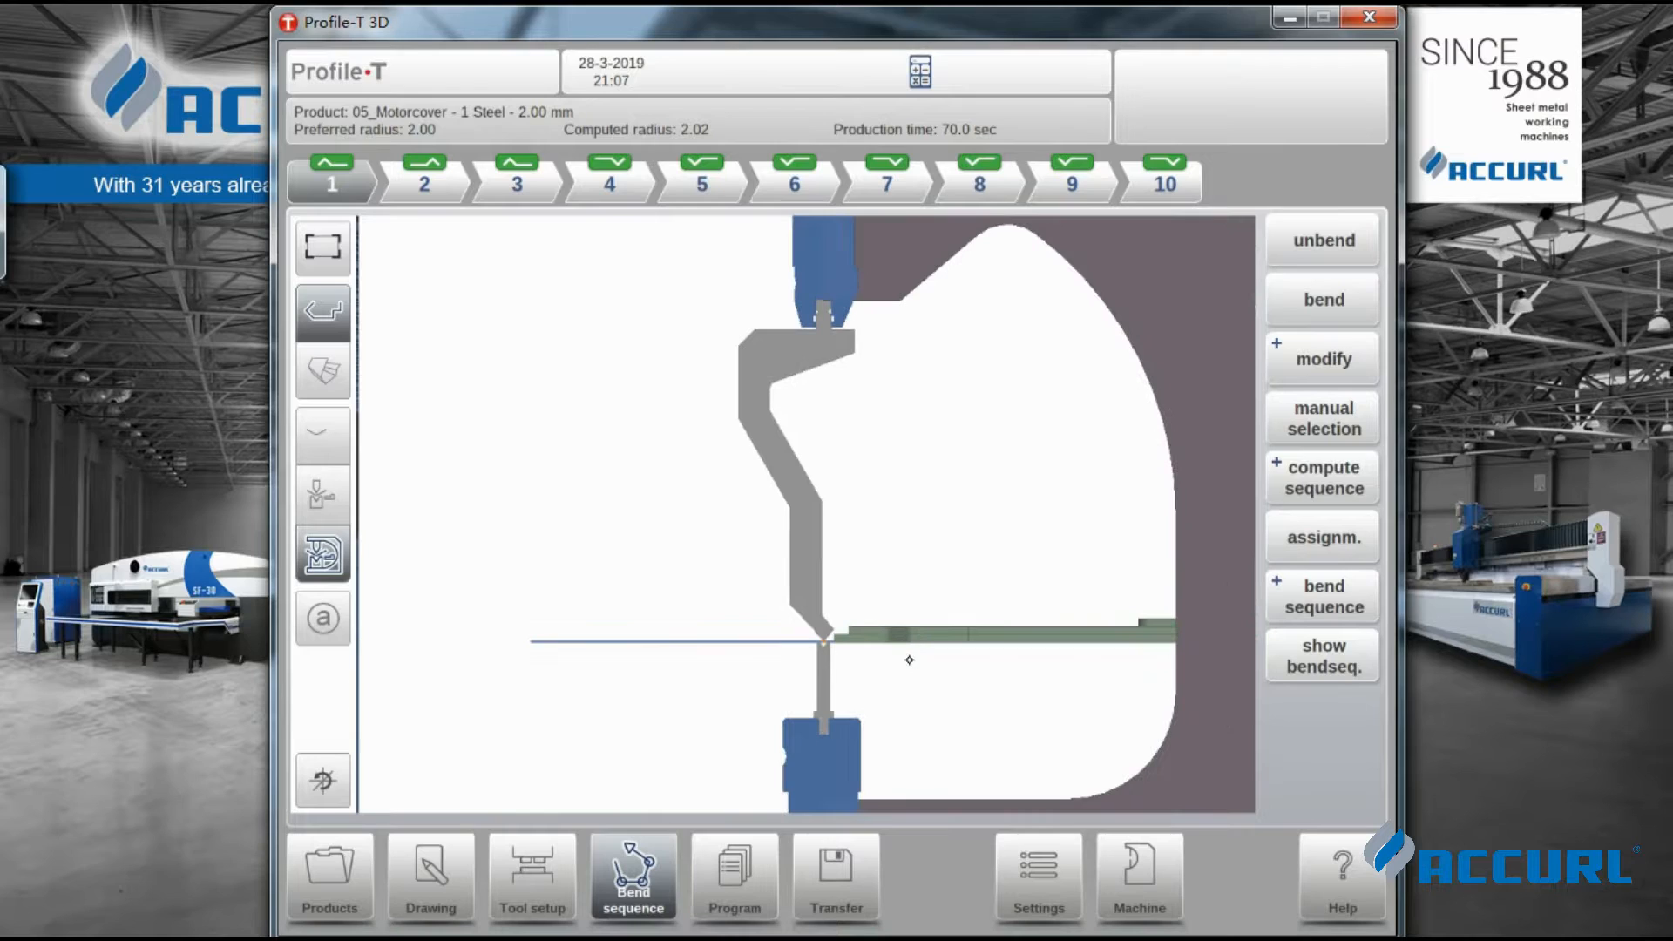
pyautogui.click(323, 373)
pyautogui.click(323, 781)
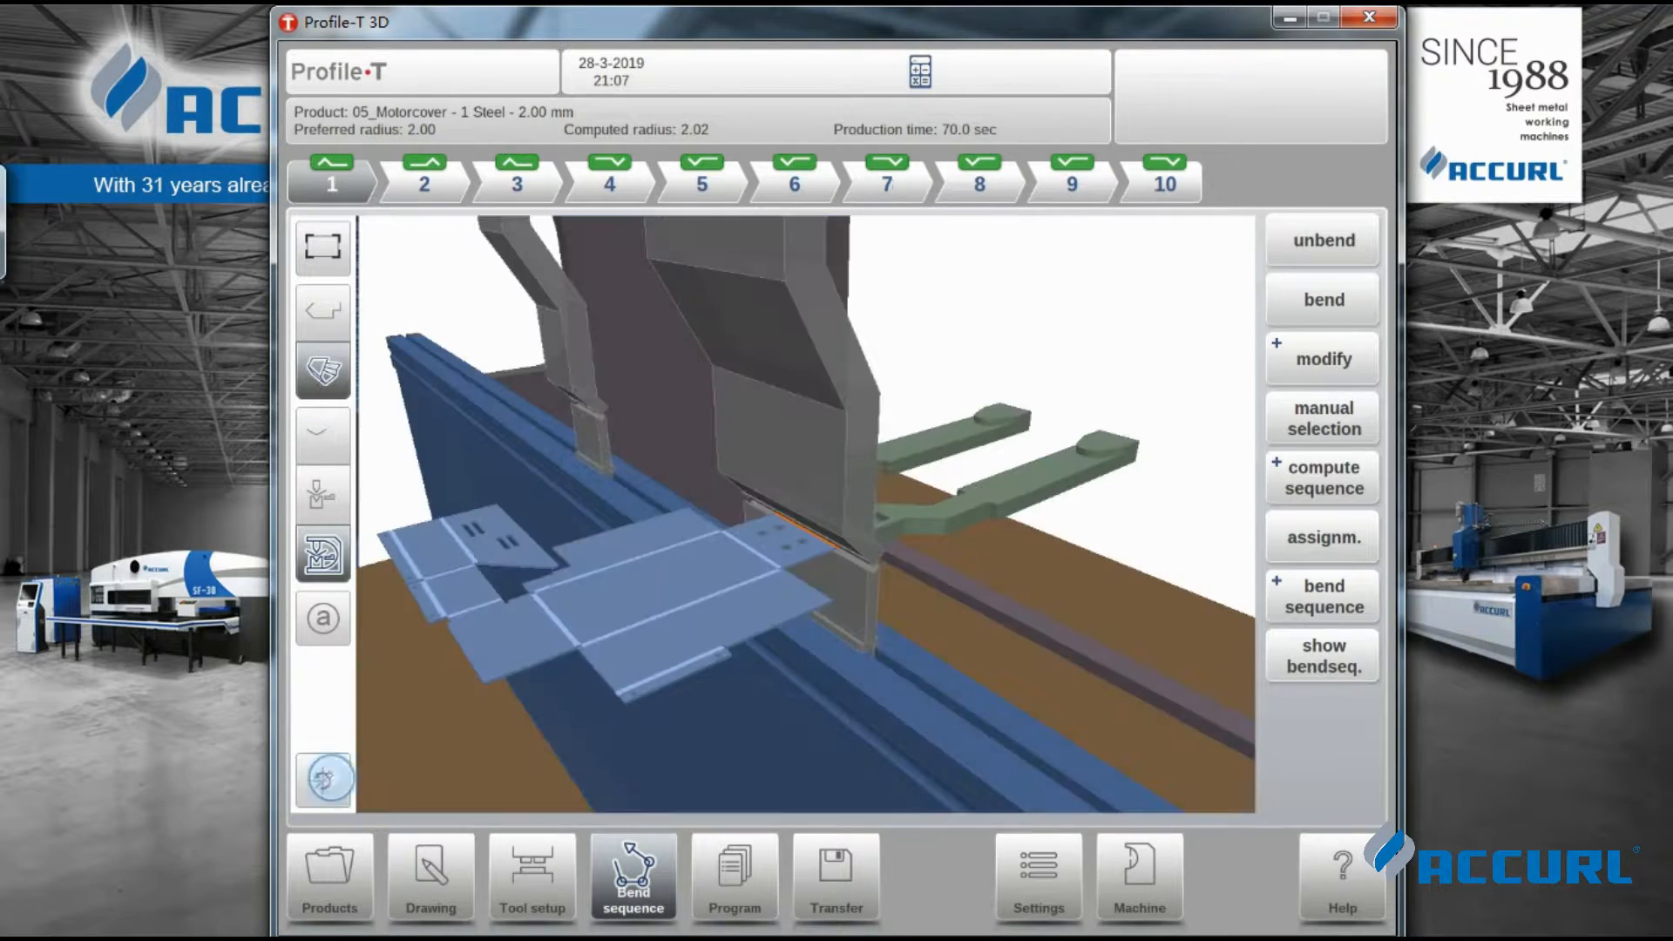
pyautogui.scroll(-3, 850, 615)
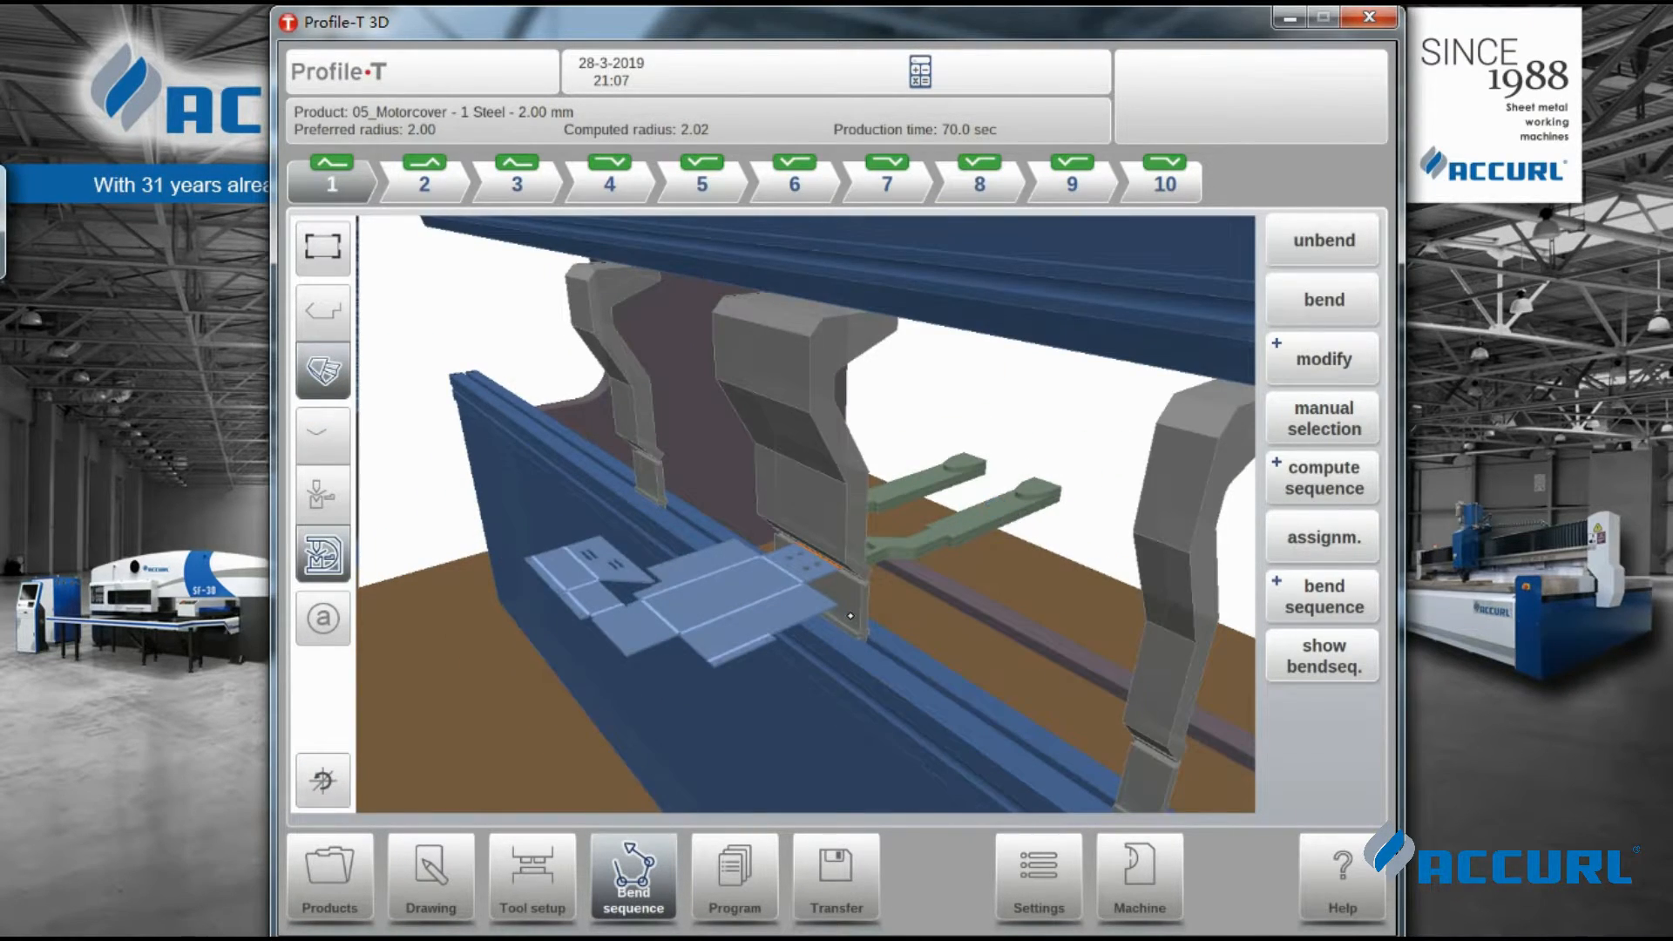
# Step: Simulate the computed bend sequence bend by bend up to bend 10, and view that bend's program parameters
pyautogui.click(1334, 321)
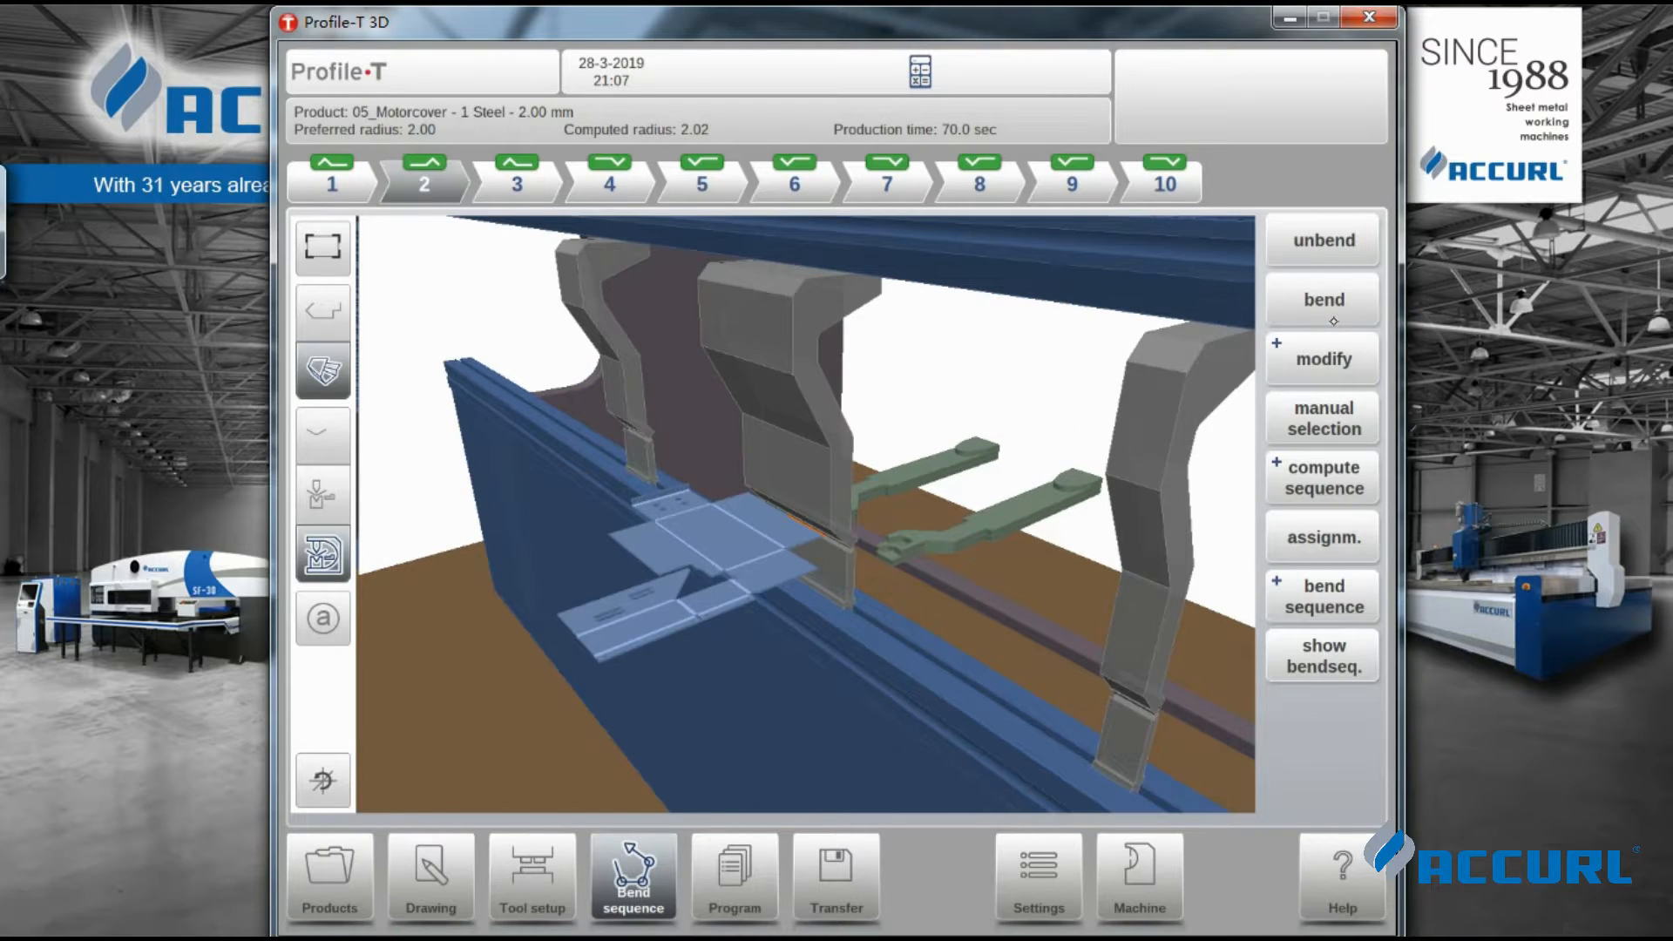
pyautogui.click(1321, 303)
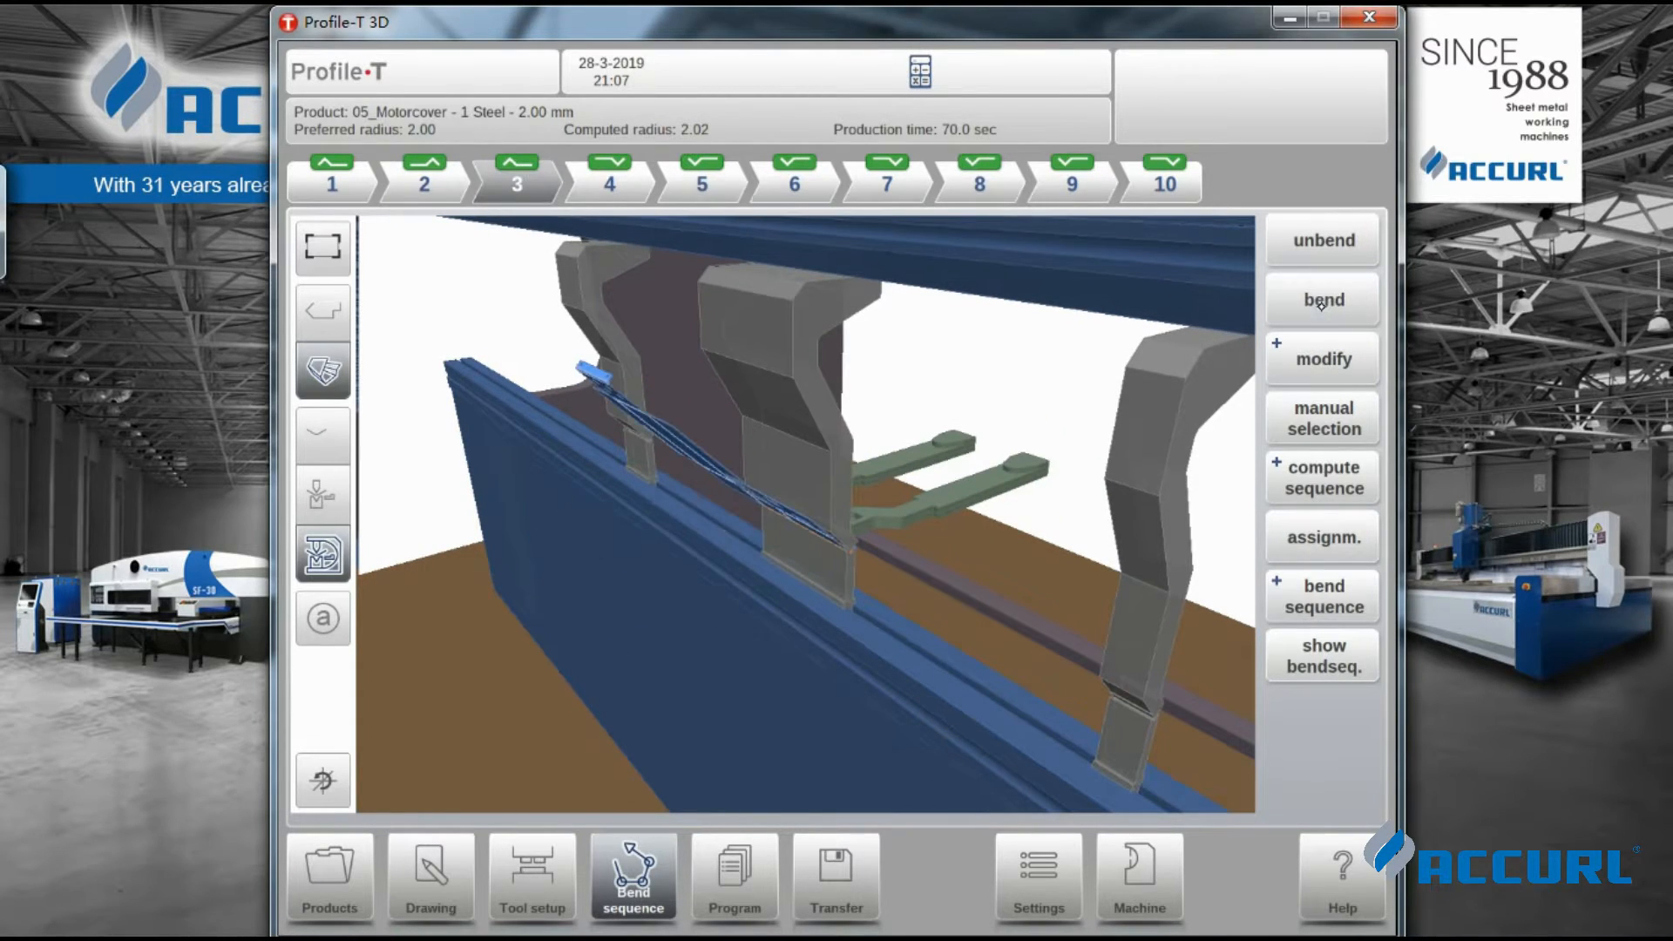
pyautogui.click(1322, 303)
pyautogui.click(1322, 305)
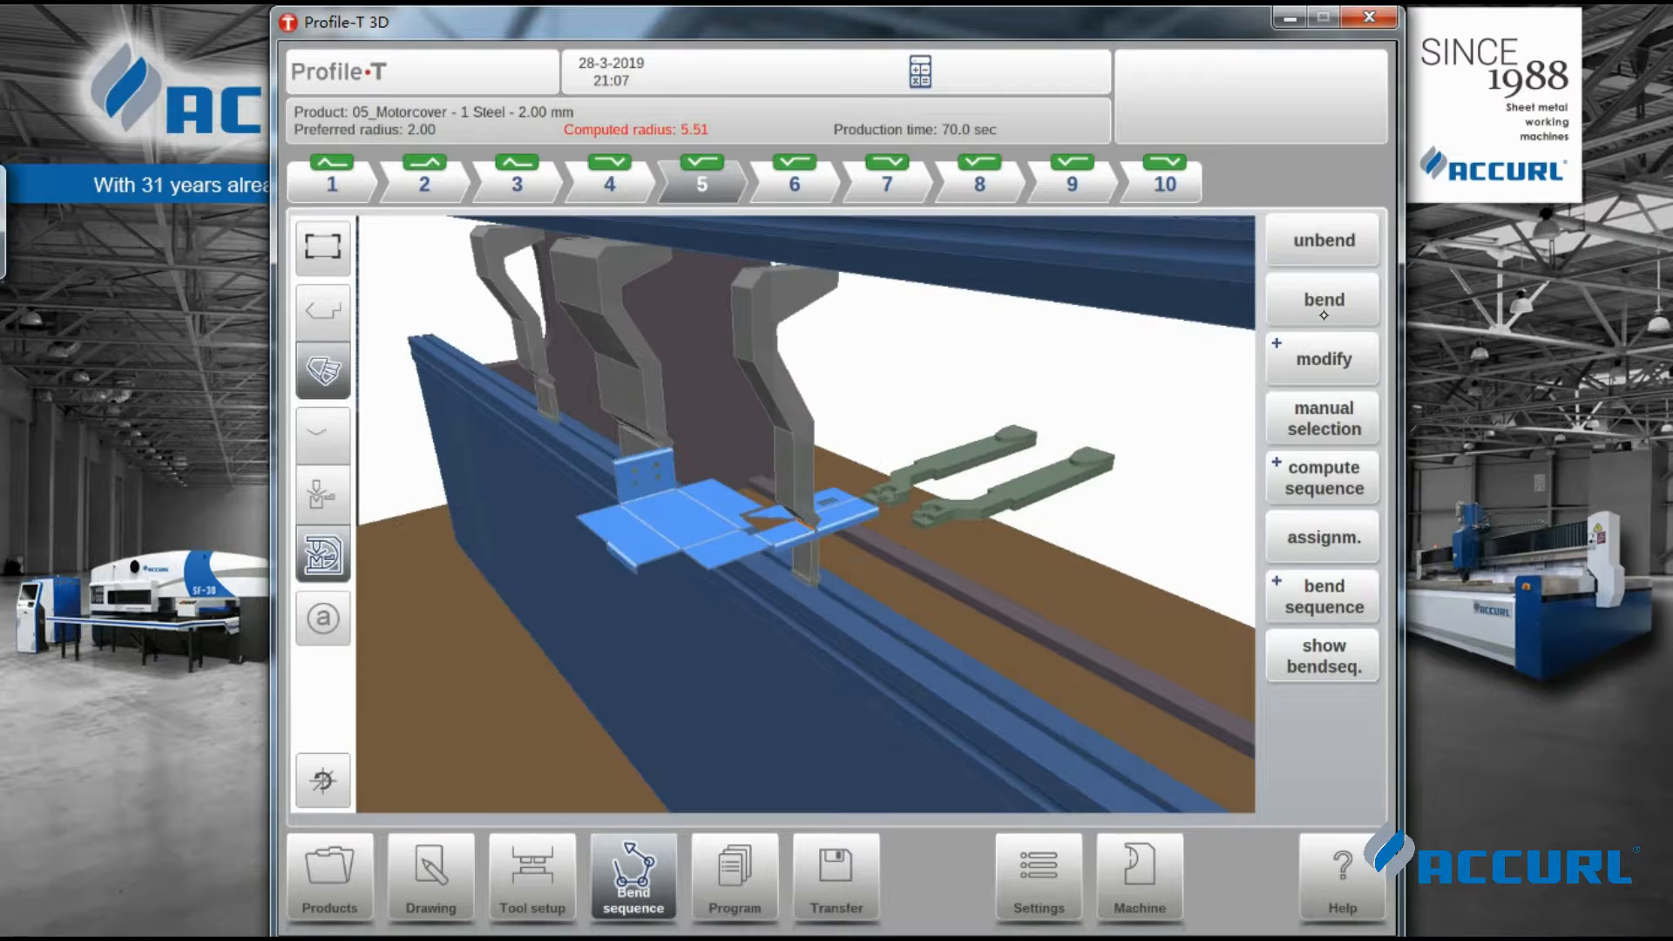
pyautogui.click(1322, 312)
pyautogui.click(1319, 316)
pyautogui.click(1320, 316)
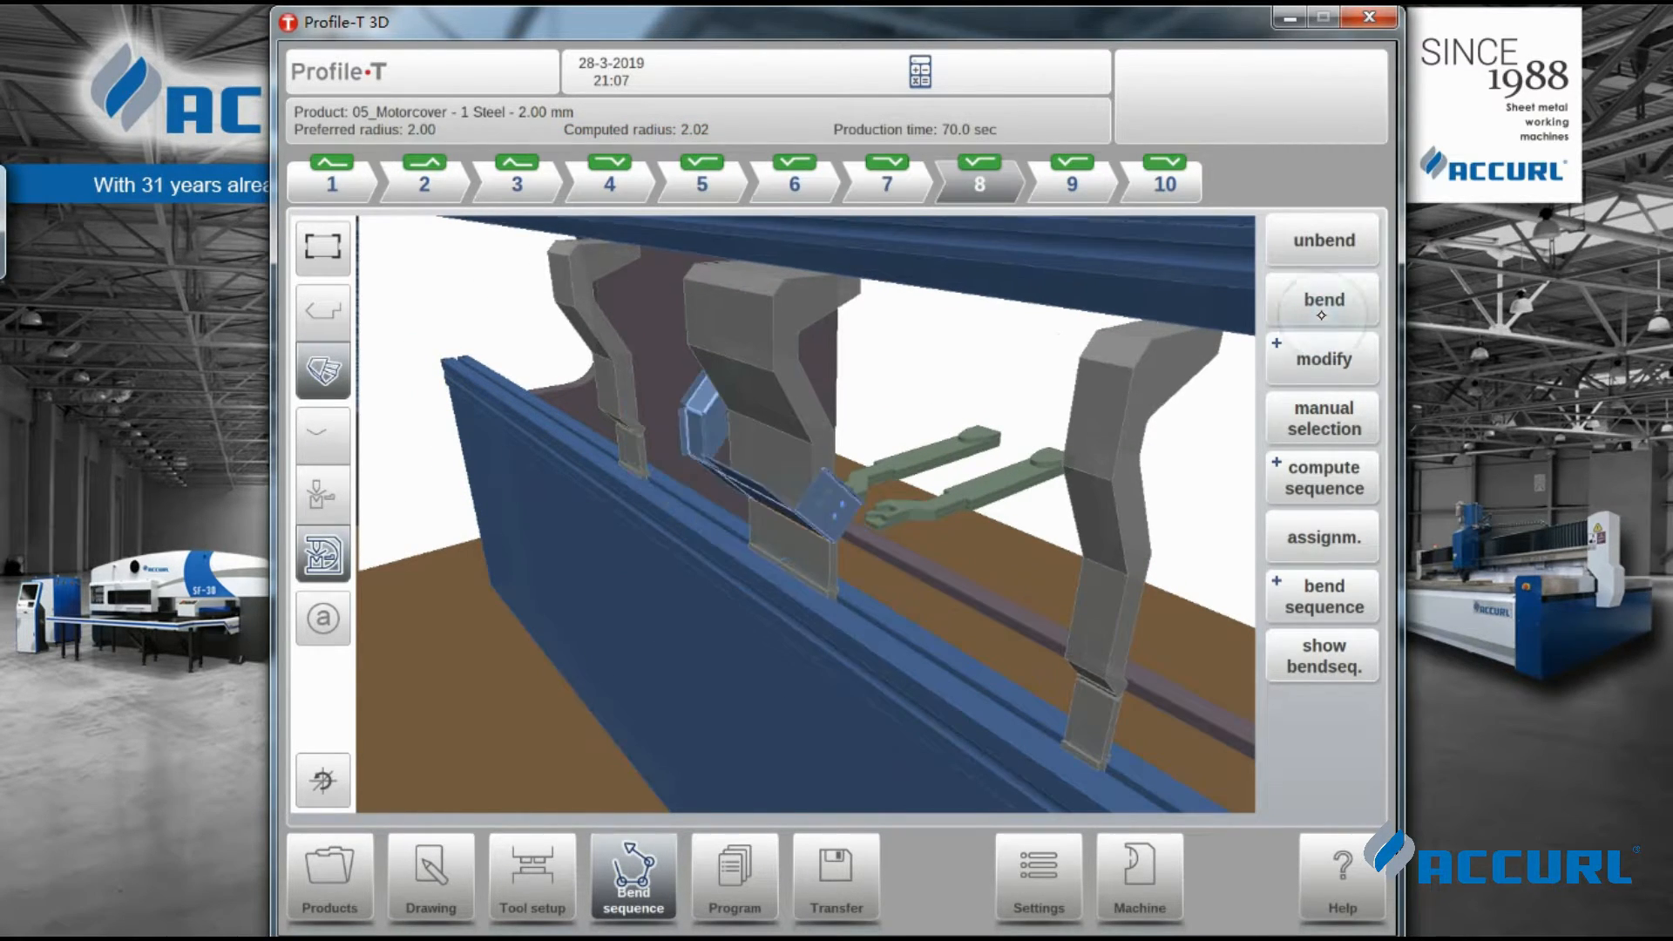
pyautogui.click(1321, 315)
pyautogui.click(1323, 316)
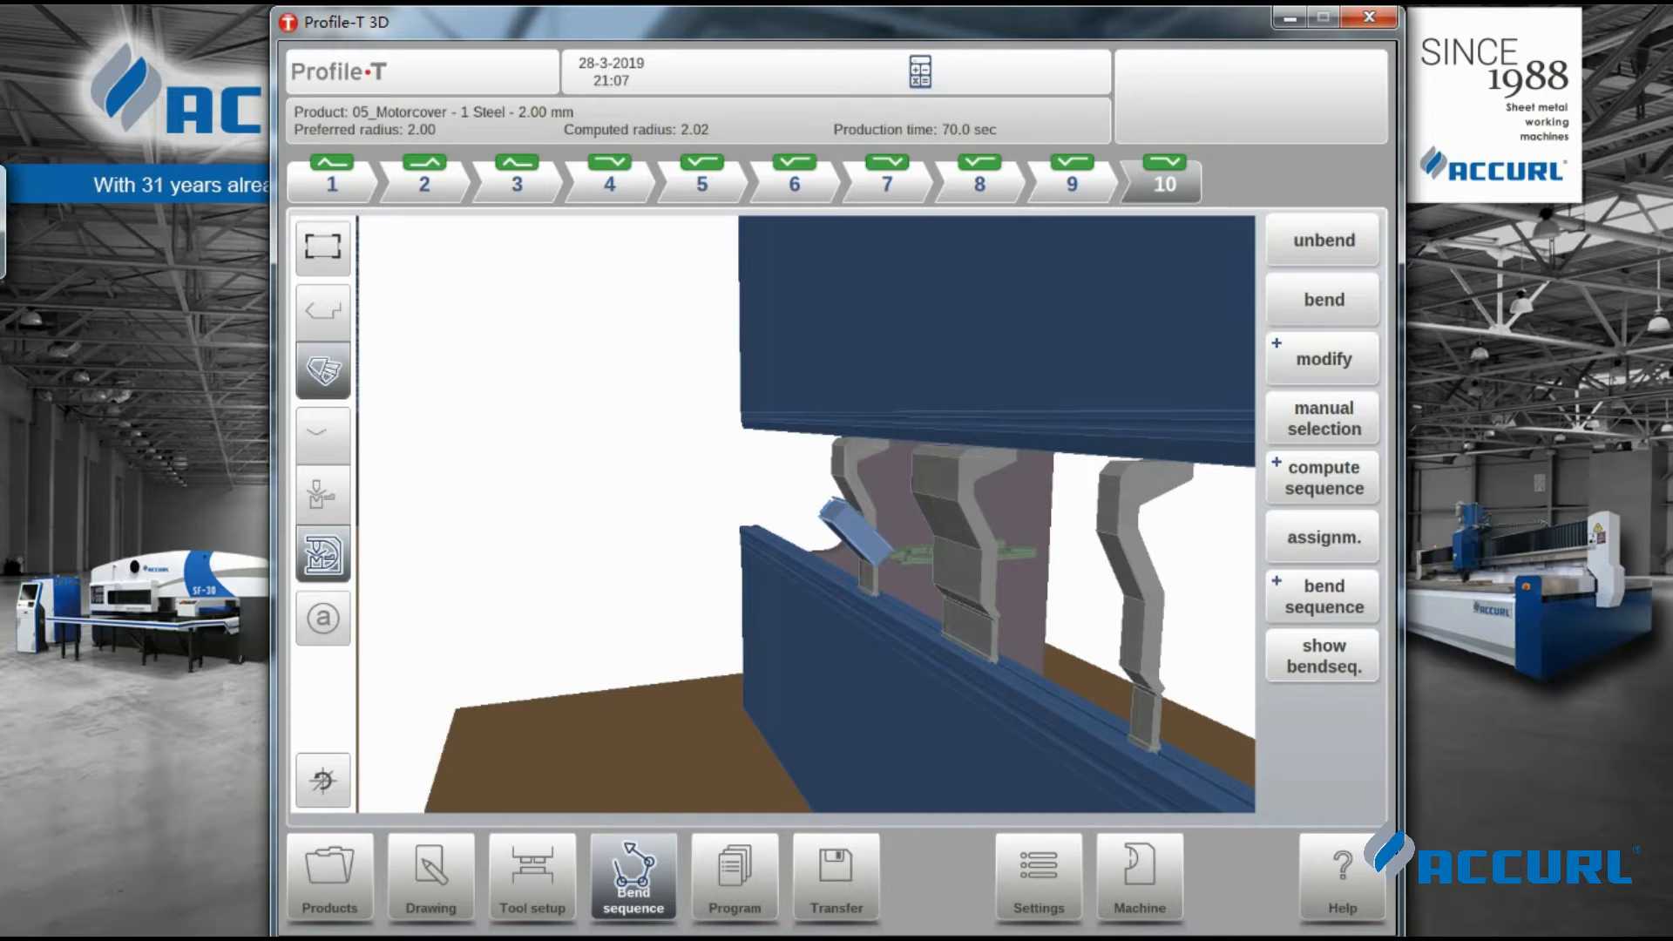
pyautogui.click(736, 885)
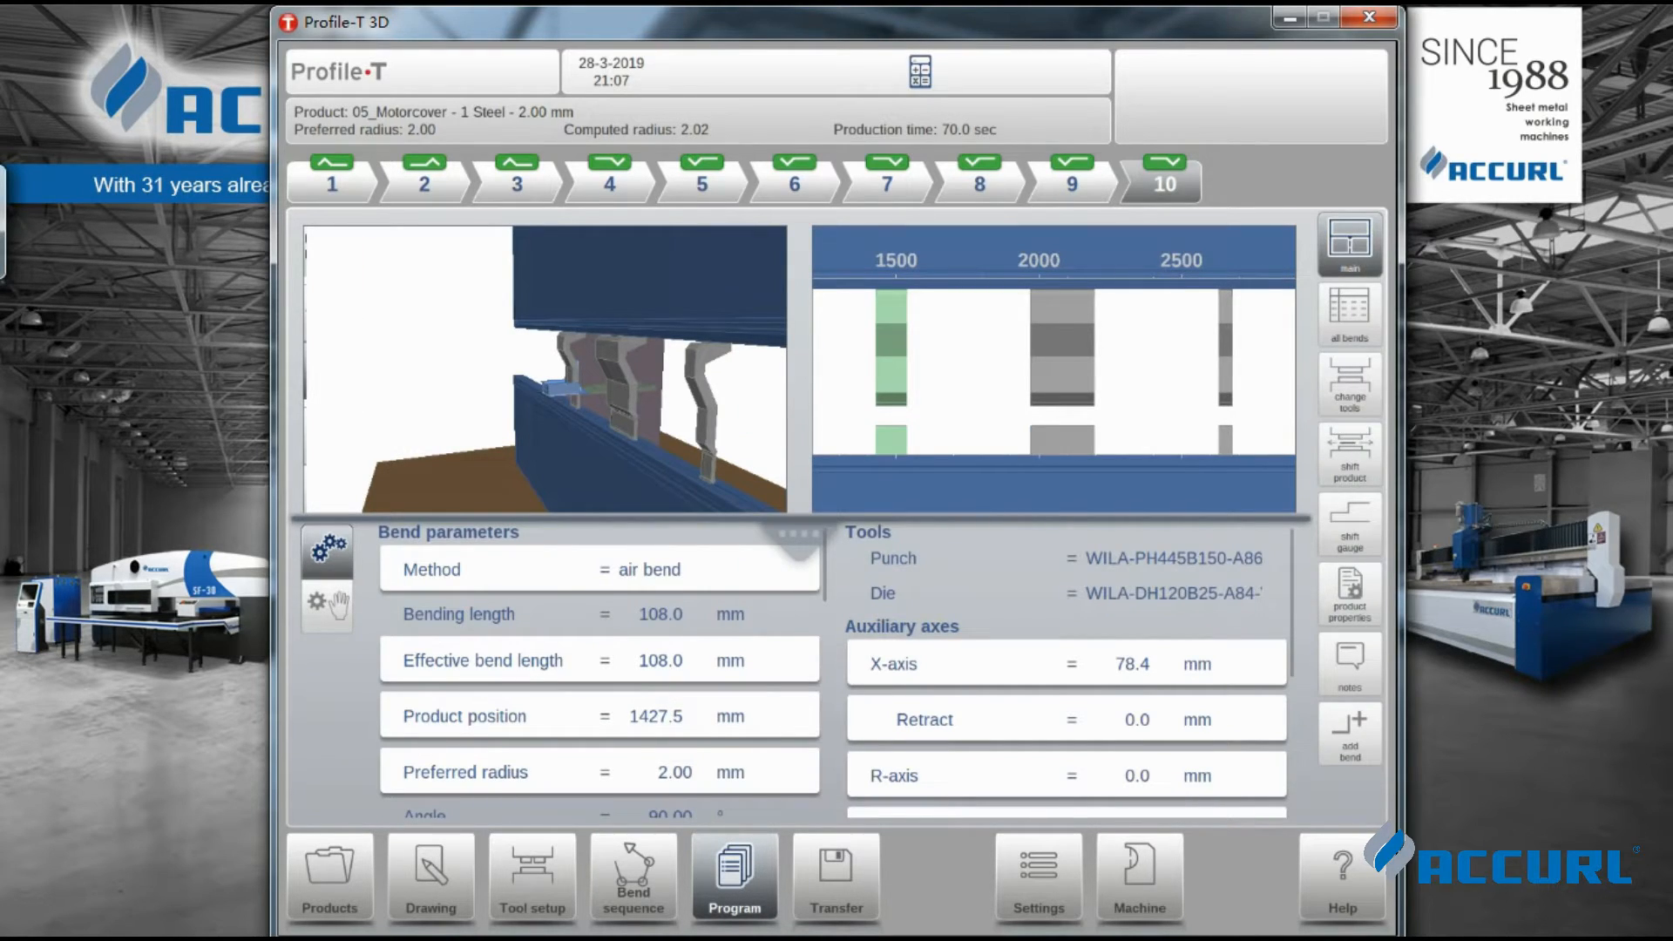
# Step: Return to the product list and reload the ACCURL Euro Genius B40220 machine with the ProfileT mode set to Service
pyautogui.click(321, 887)
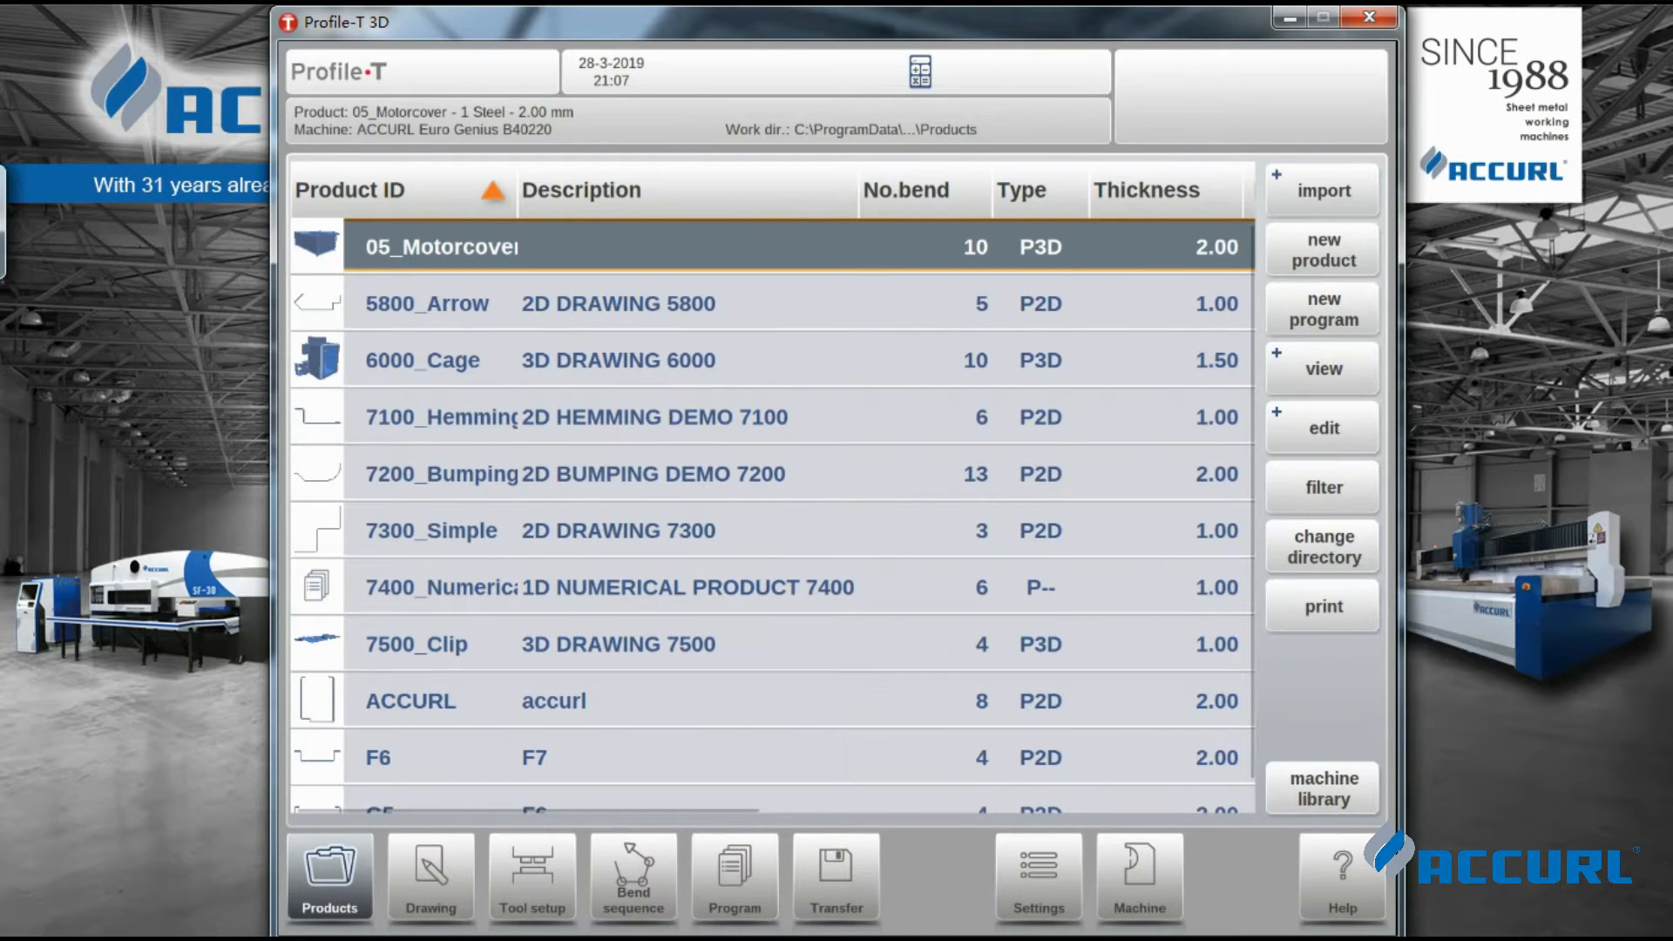
pyautogui.click(1326, 796)
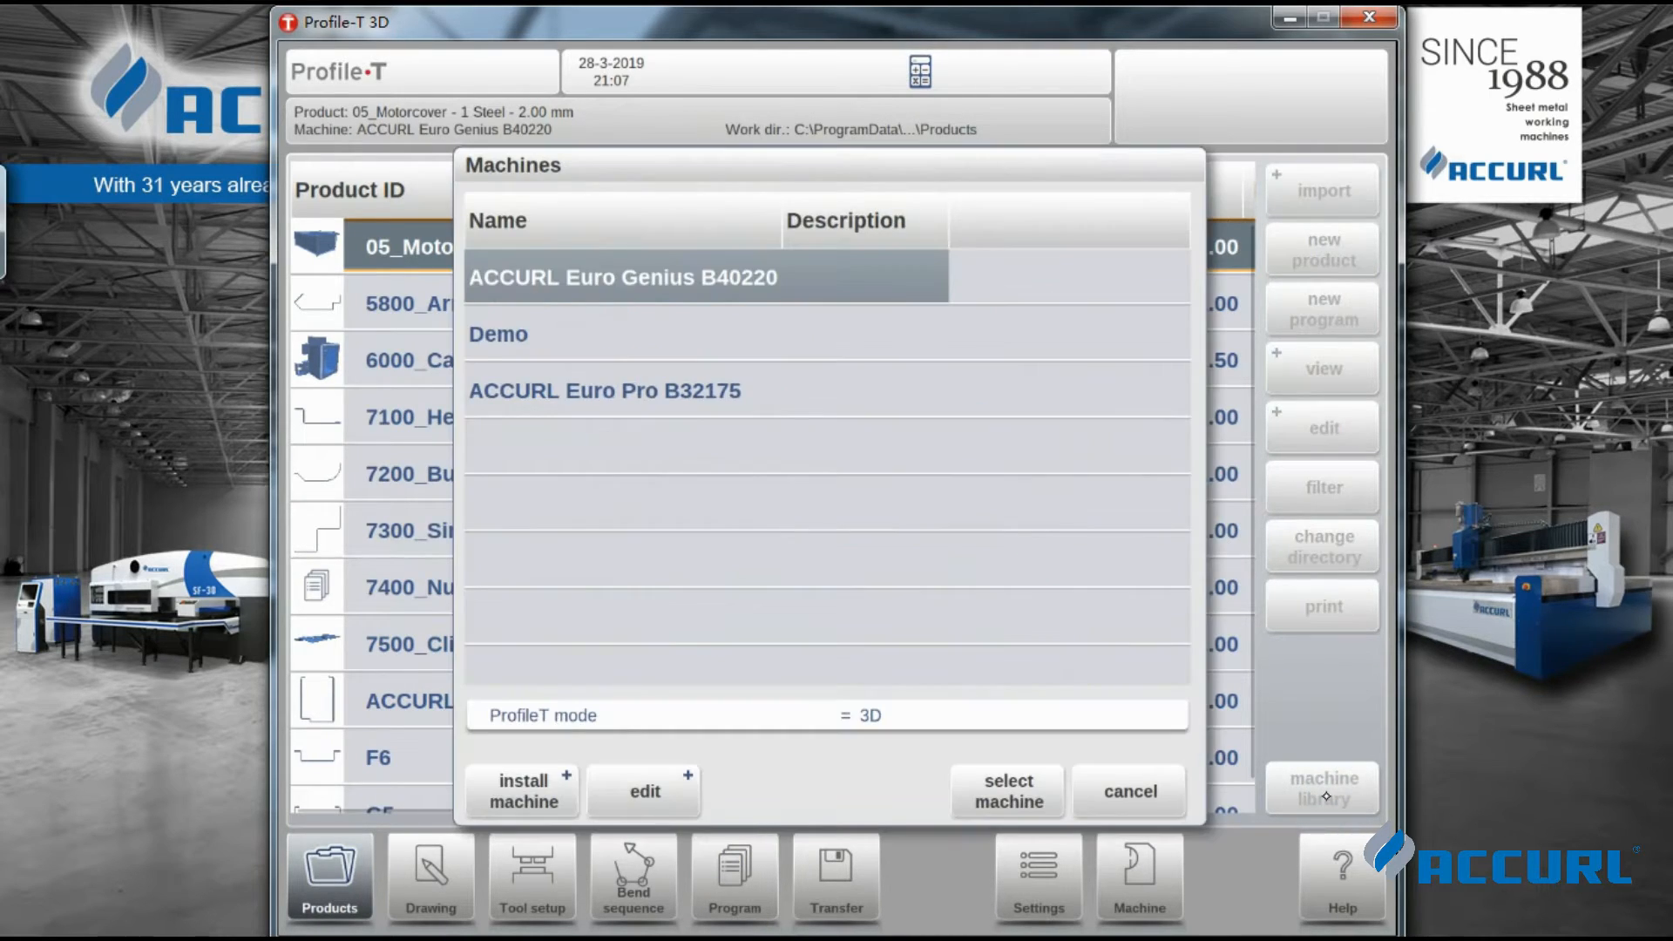
pyautogui.click(688, 715)
pyautogui.click(694, 799)
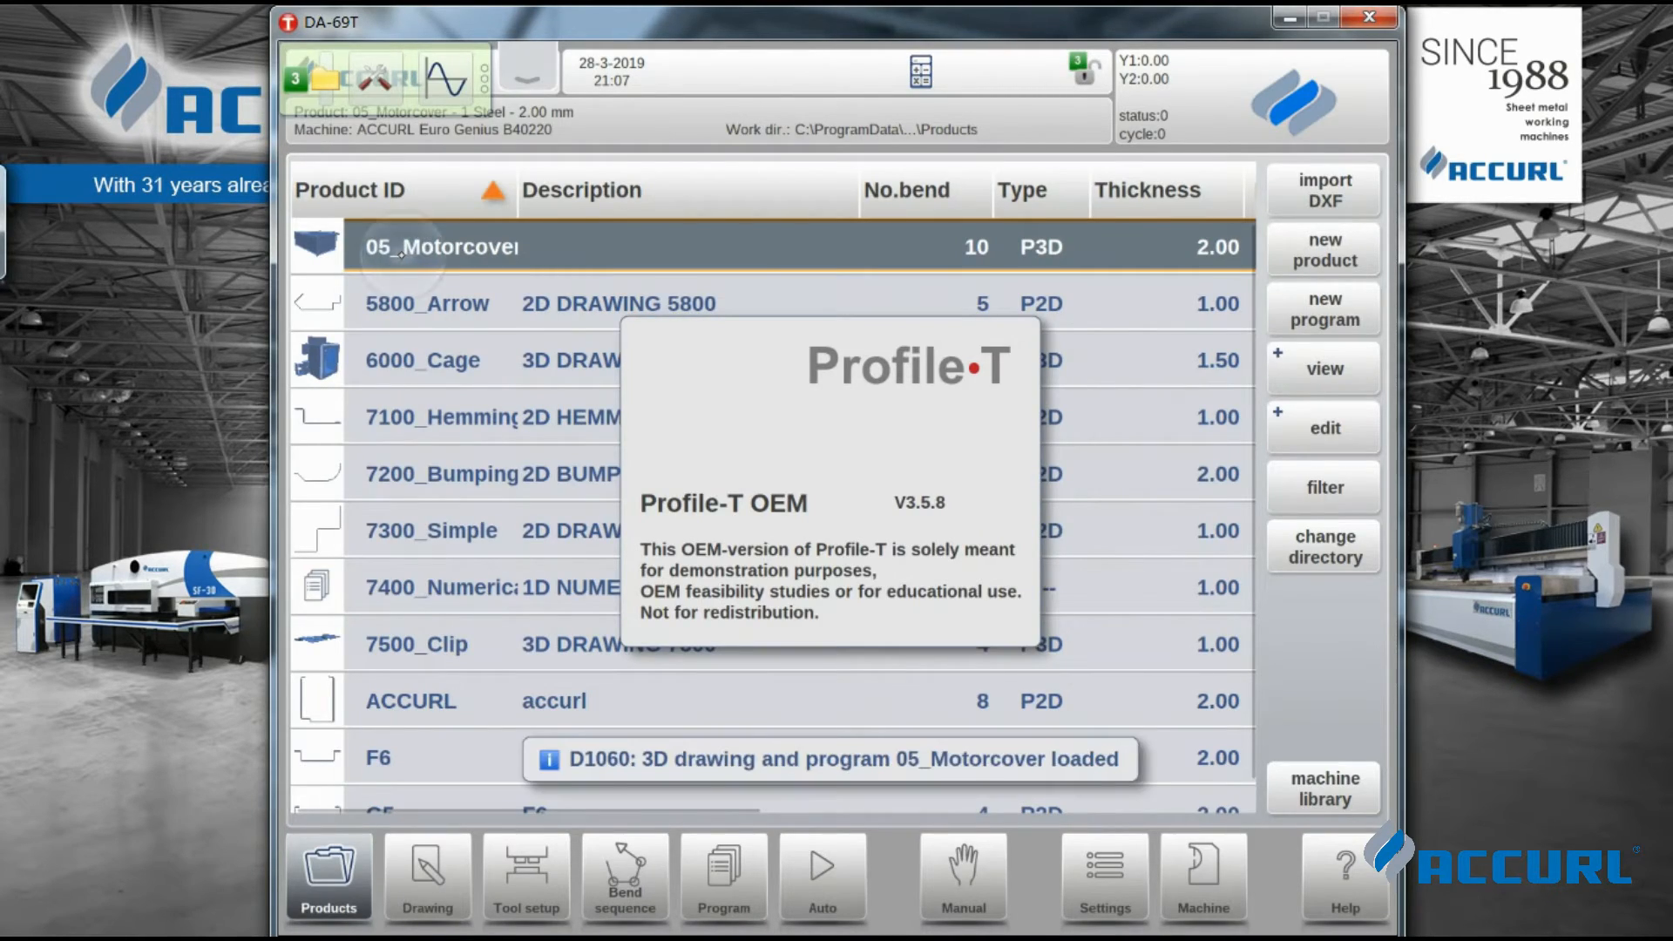
# Step: Check the drawing and tool setup of the loaded motor cover, and open its bend sequence
pyautogui.click(431, 876)
pyautogui.click(533, 883)
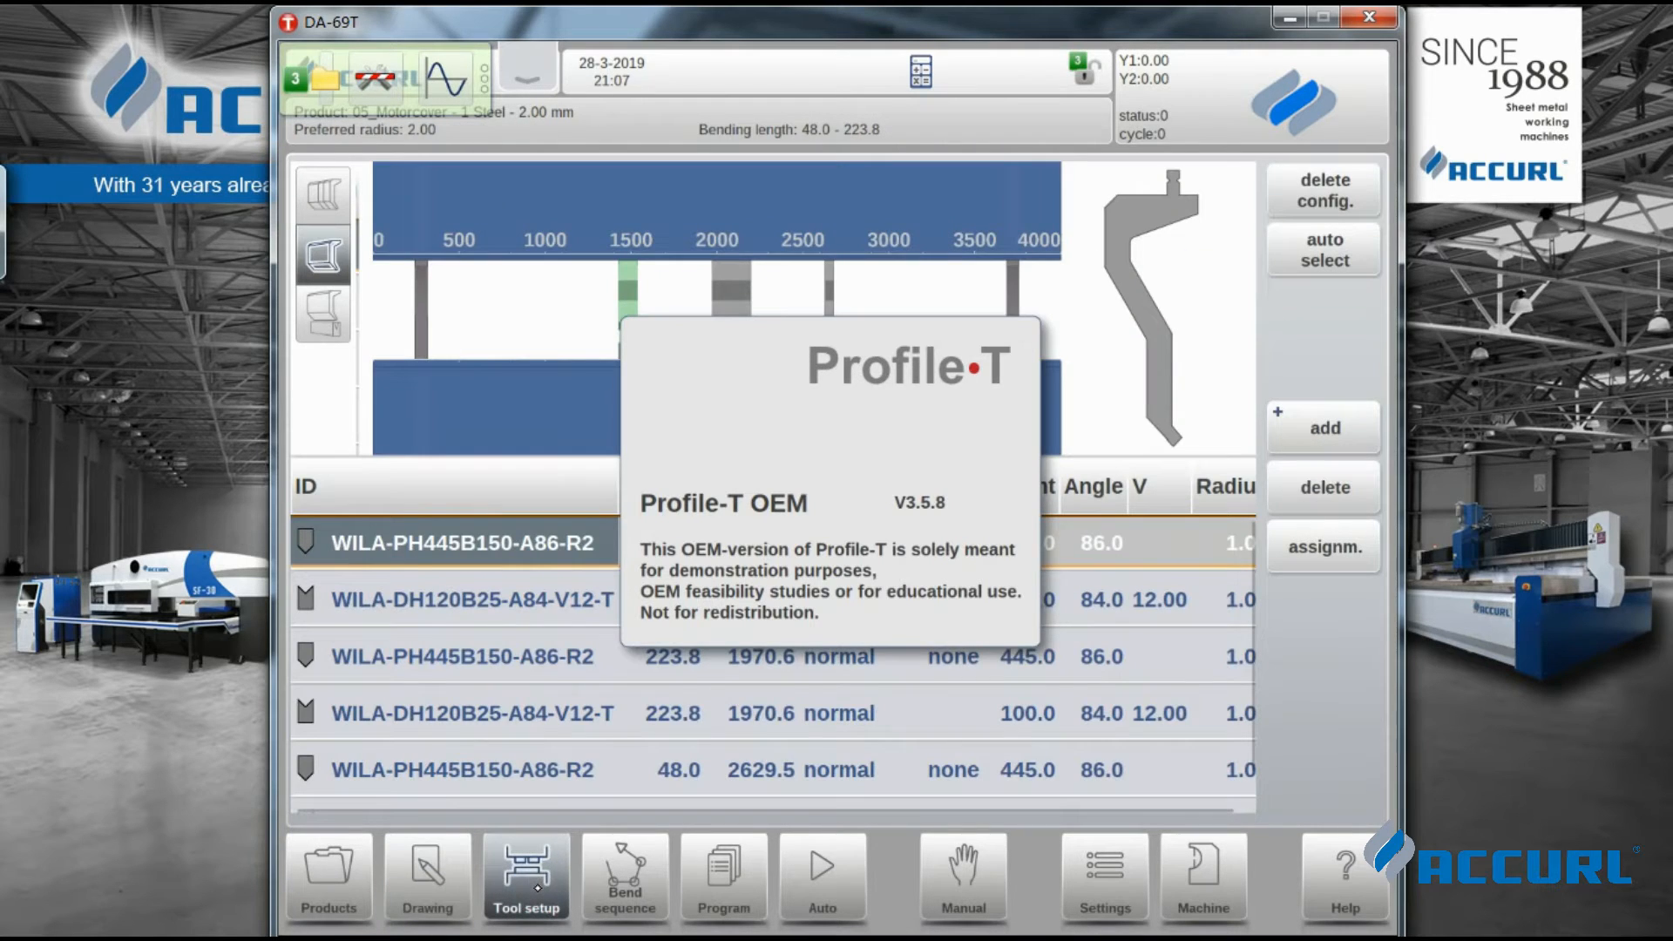
pyautogui.click(656, 891)
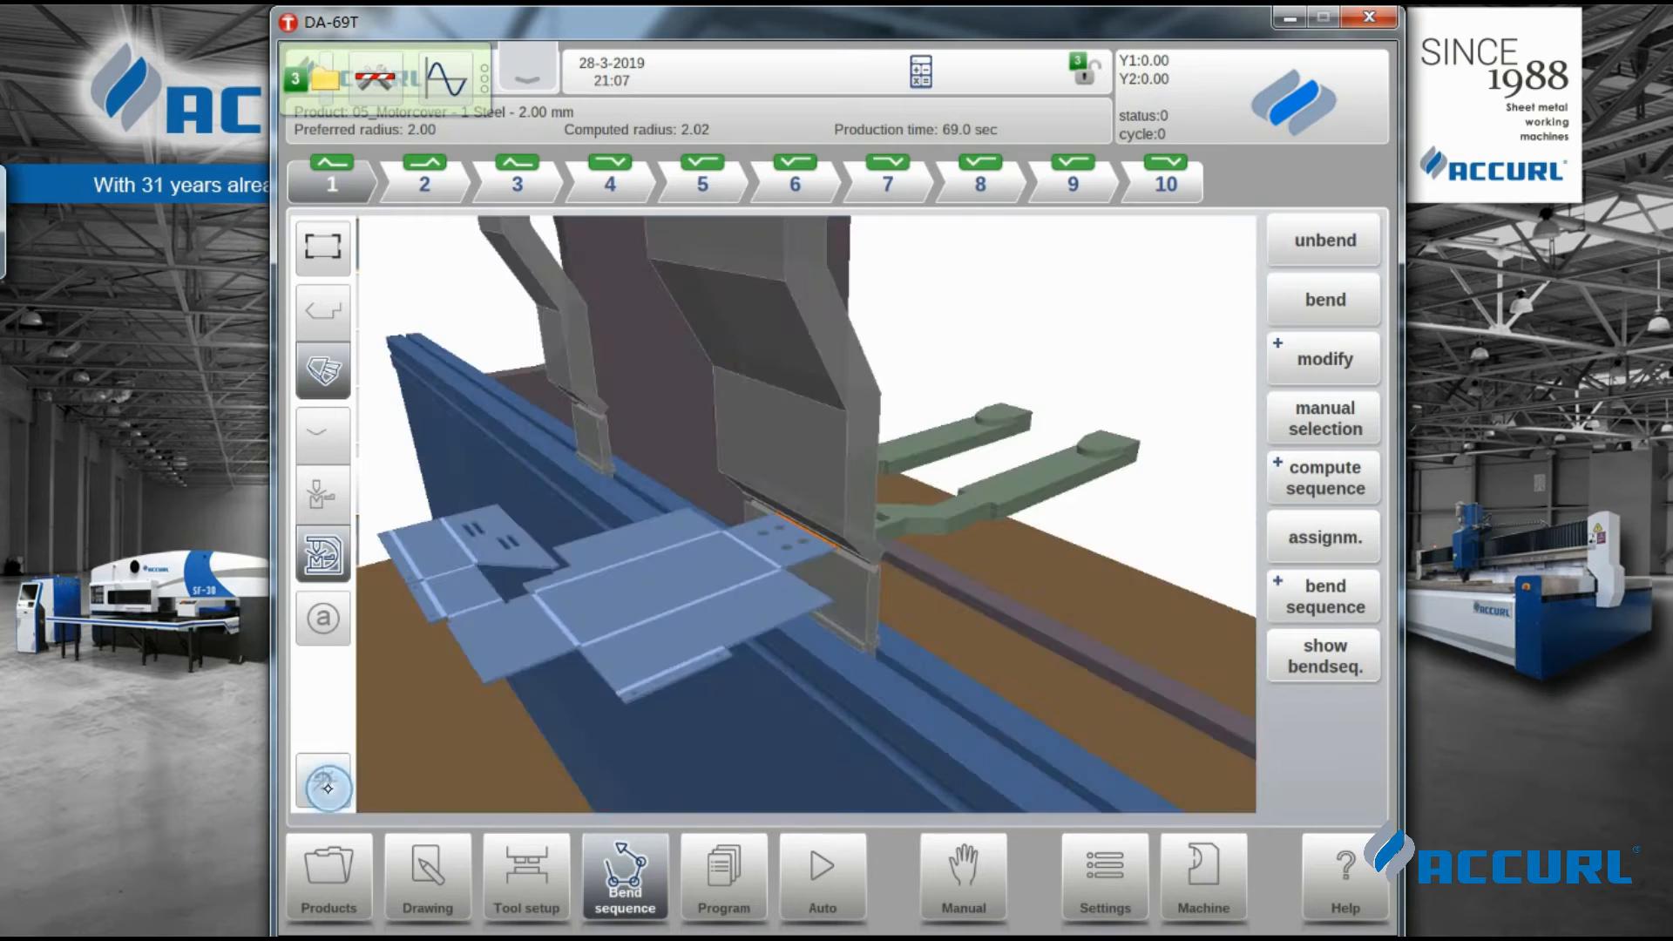
# Step: Simulate the motor cover's bends one by one up to bend 9 and examine that bend from another angle in 3D
pyautogui.click(1330, 316)
pyautogui.click(1333, 323)
pyautogui.click(1337, 321)
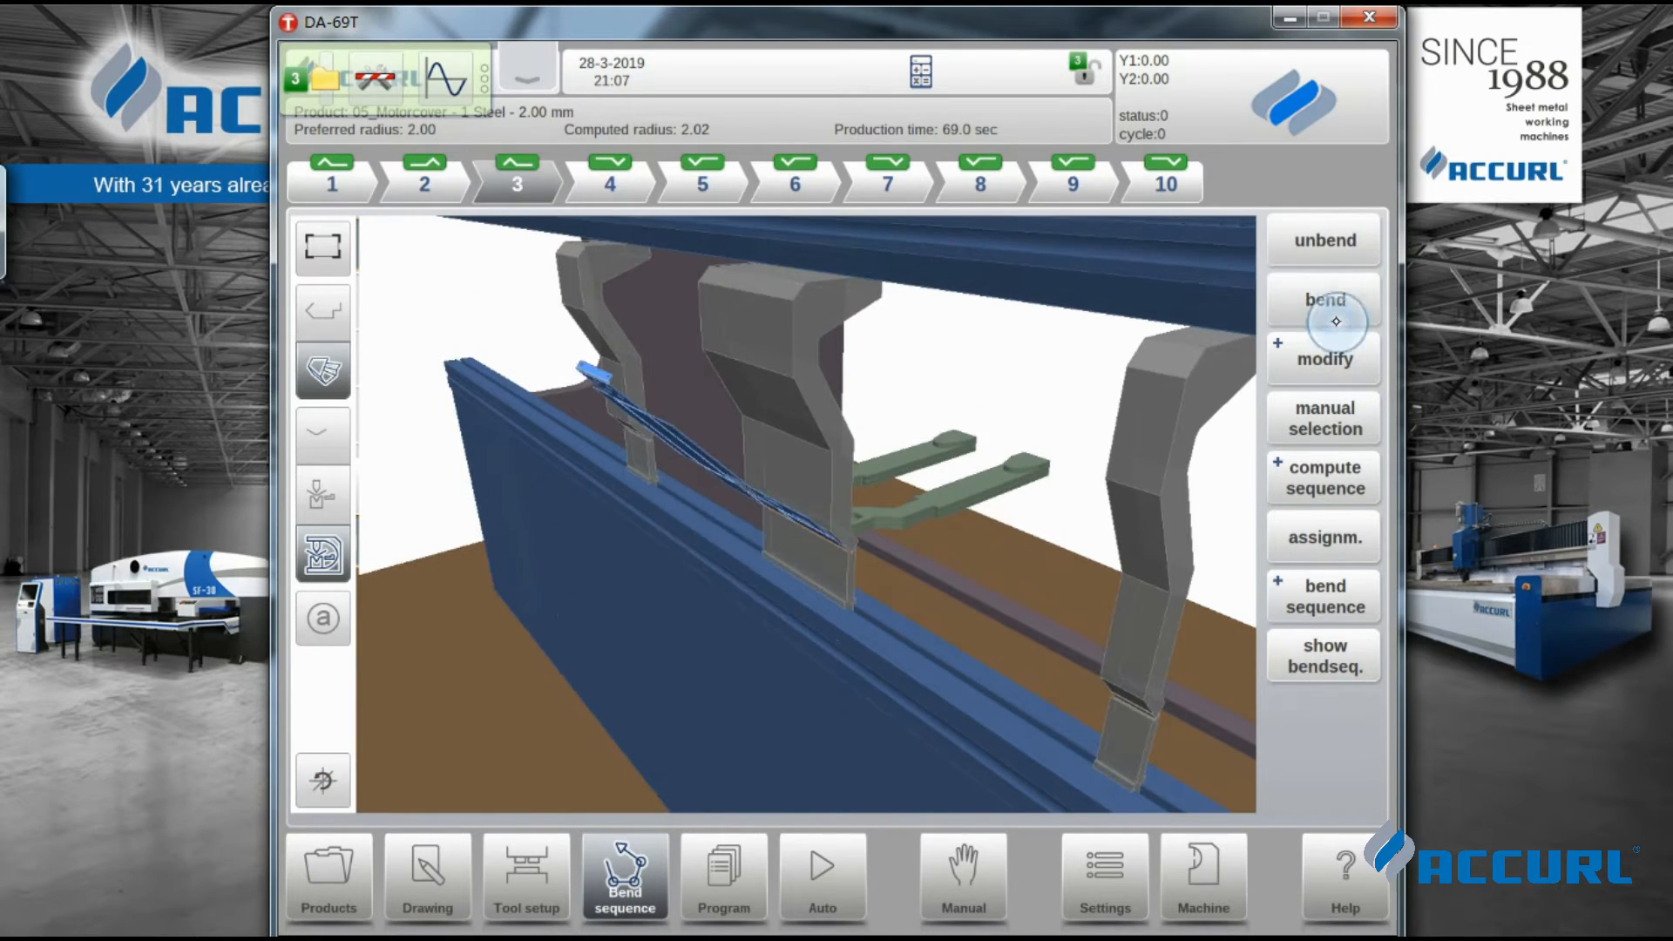
pyautogui.click(1341, 322)
pyautogui.click(1341, 322)
pyautogui.click(1340, 323)
pyautogui.click(1338, 335)
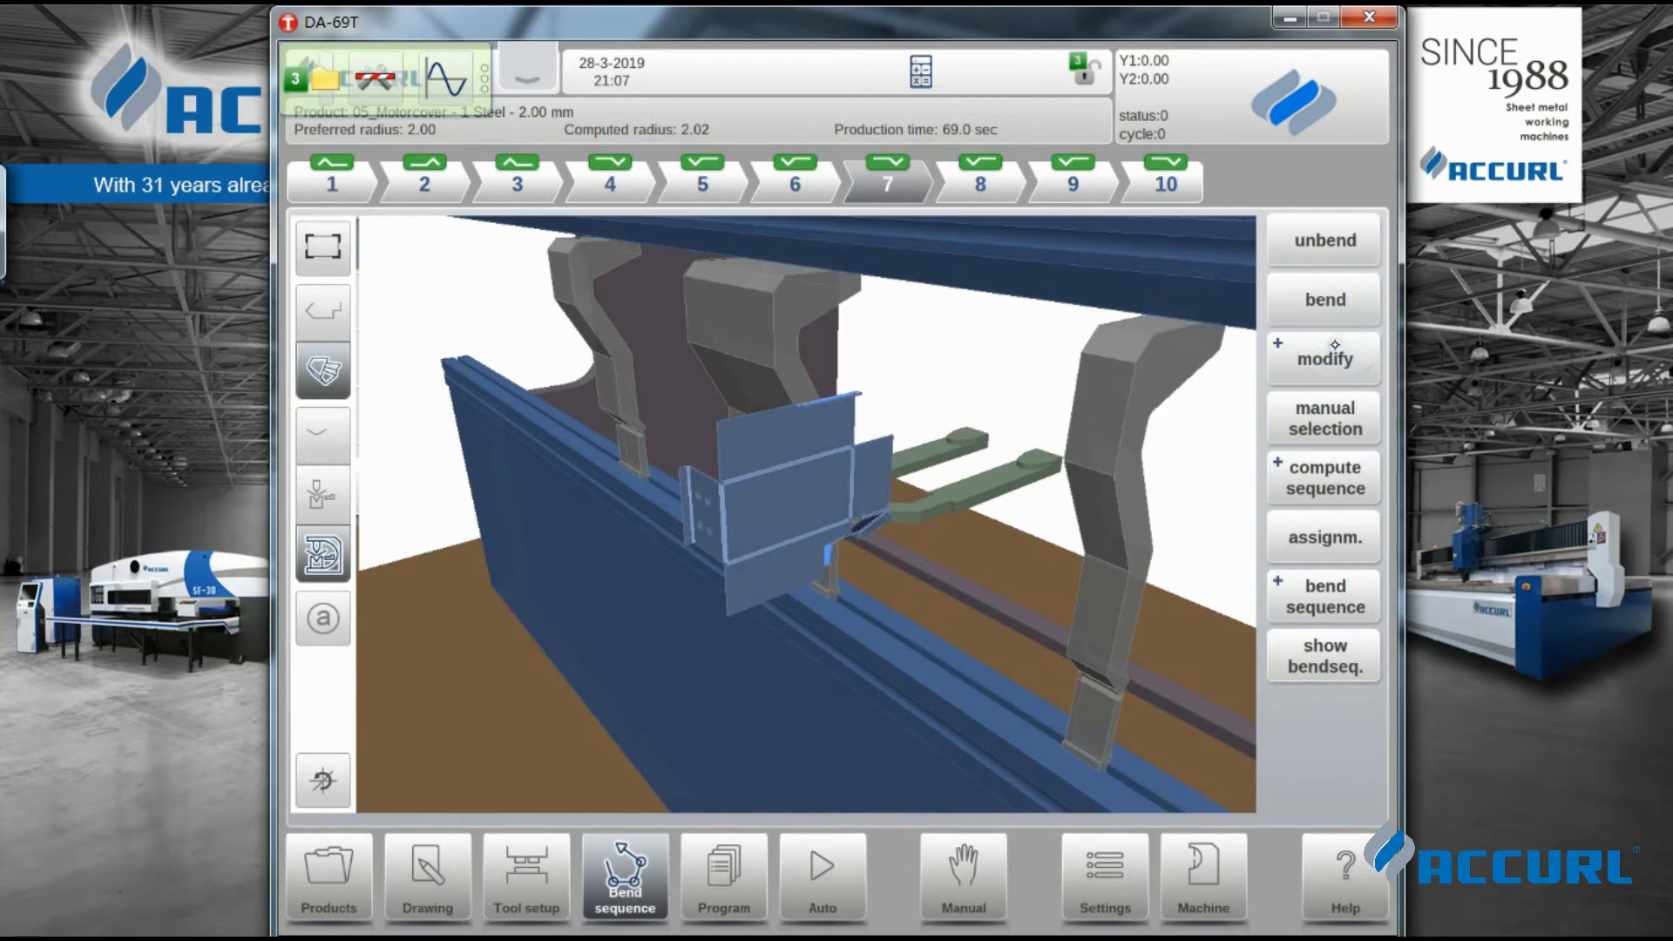
pyautogui.click(1331, 312)
pyautogui.click(1330, 314)
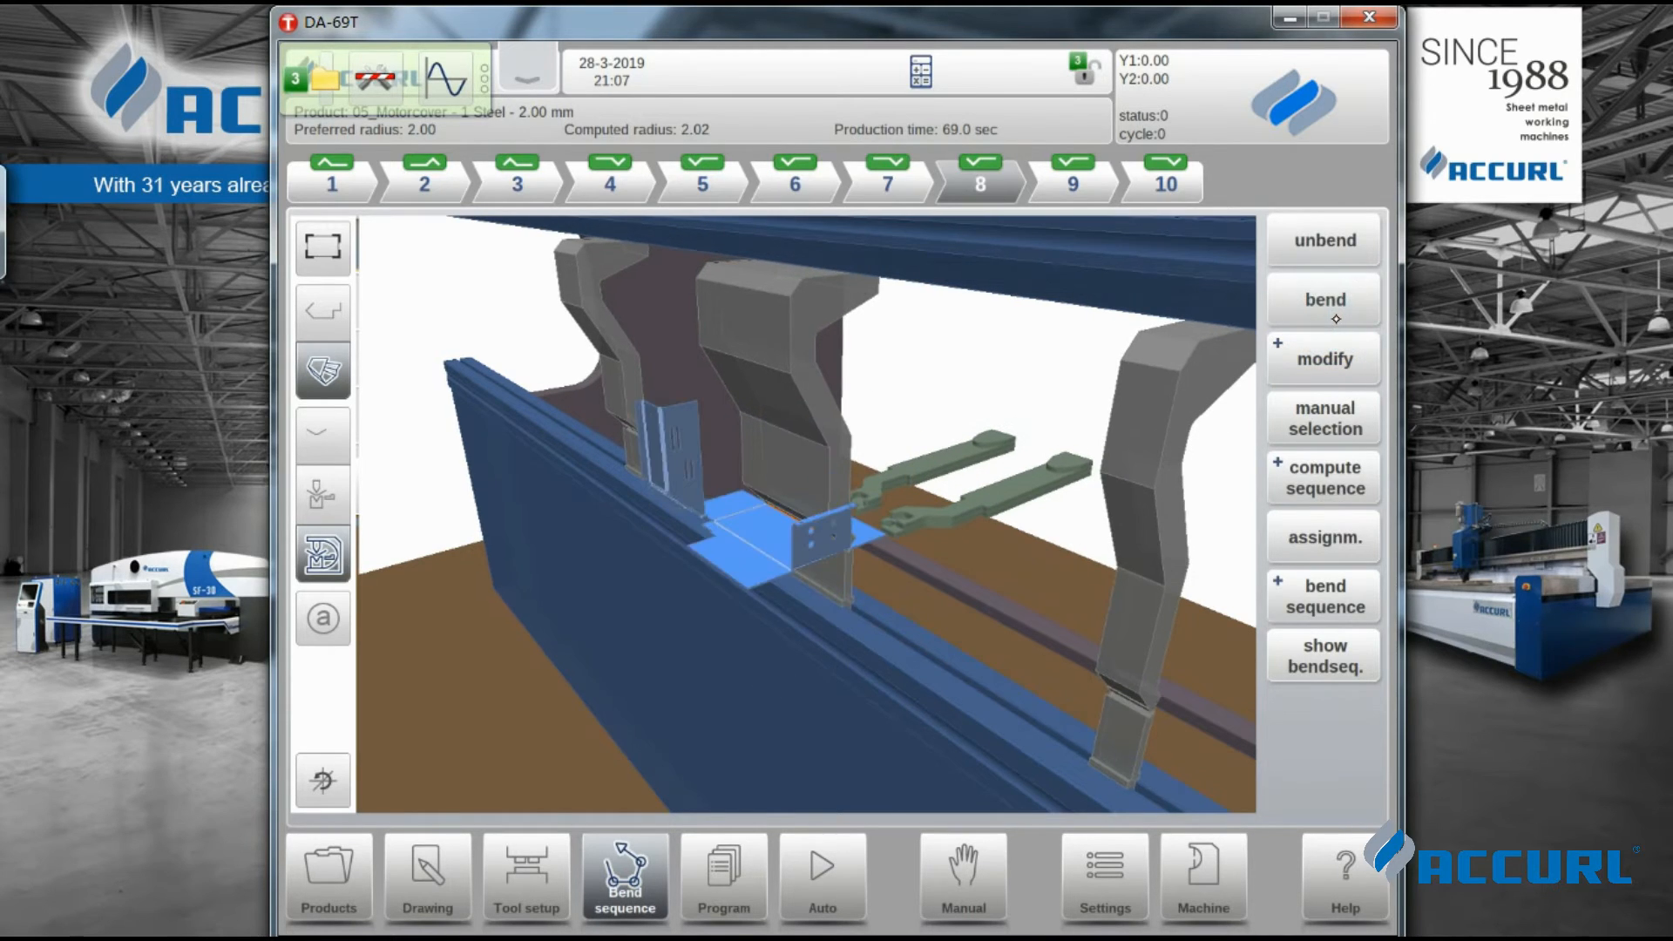
pyautogui.click(1327, 322)
pyautogui.moveTo(1124, 571); pyautogui.dragTo(927, 604)
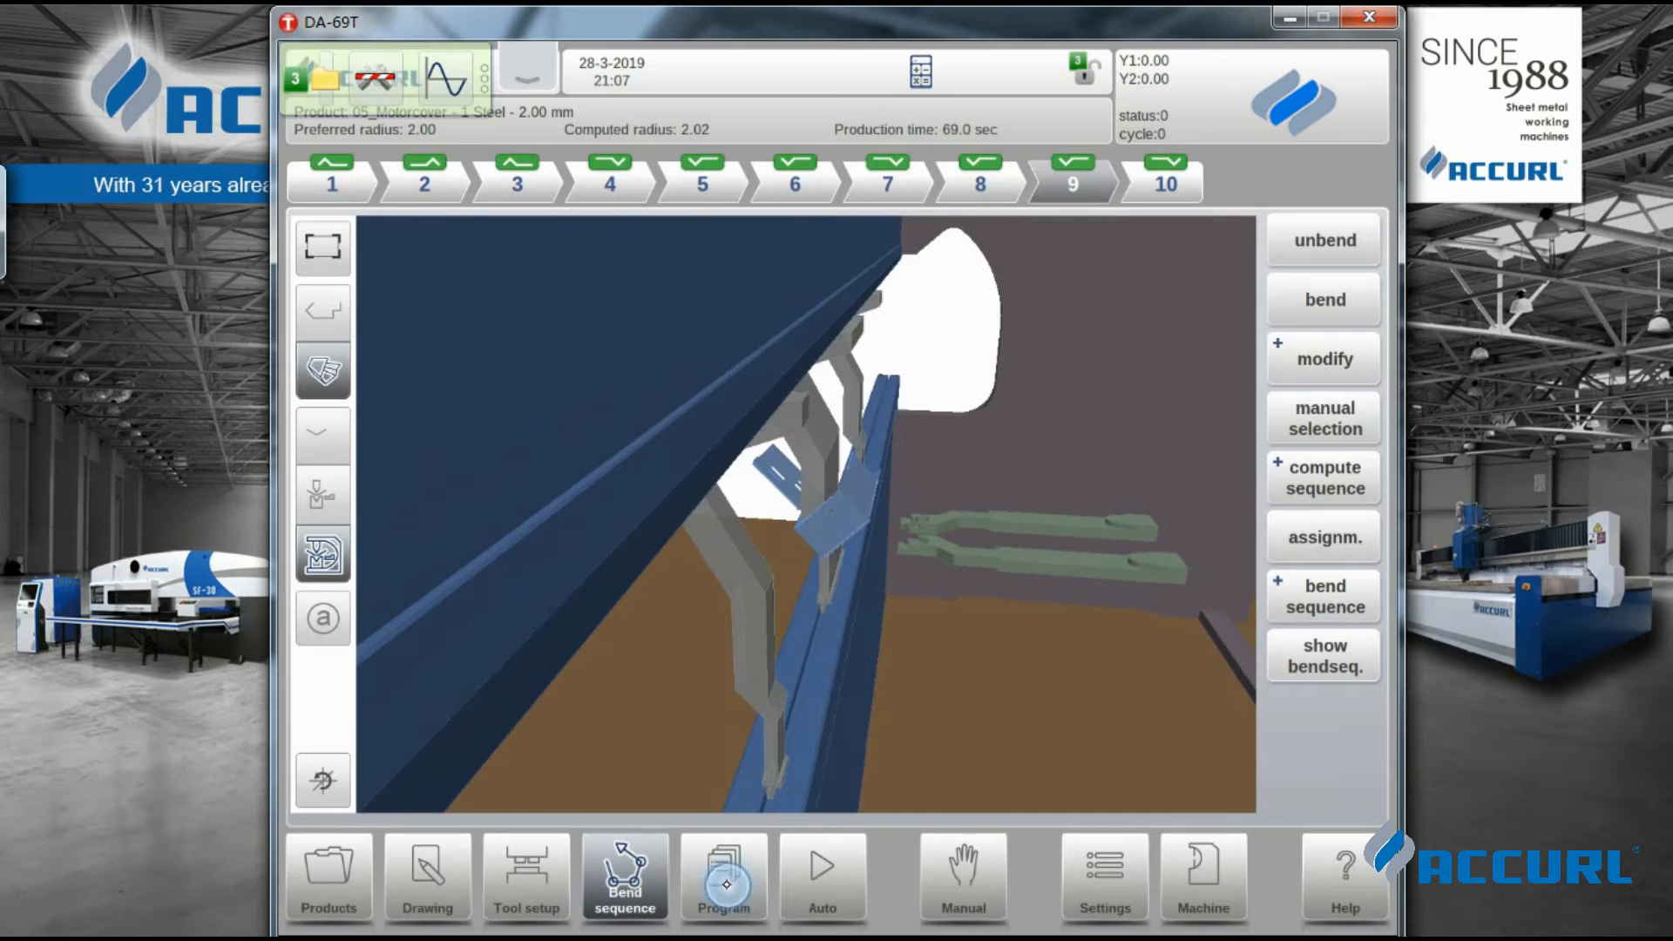
# Step: Review the program's bend parameters, tools and axis values for each bend from 1 to 10
pyautogui.click(723, 872)
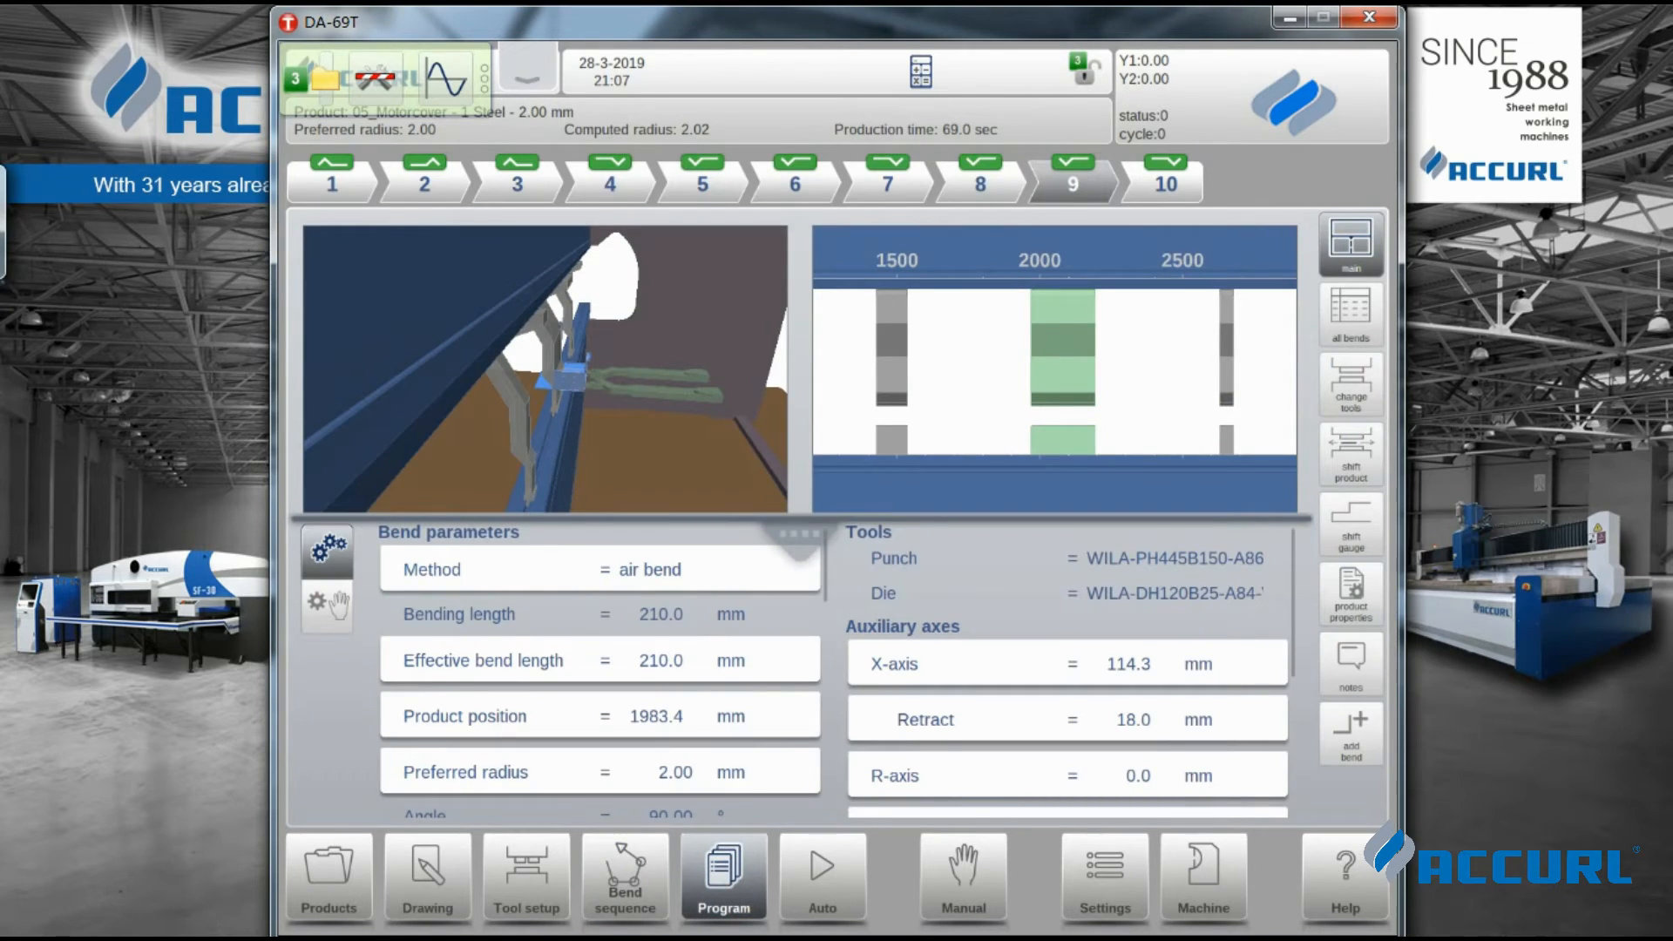
pyautogui.click(337, 190)
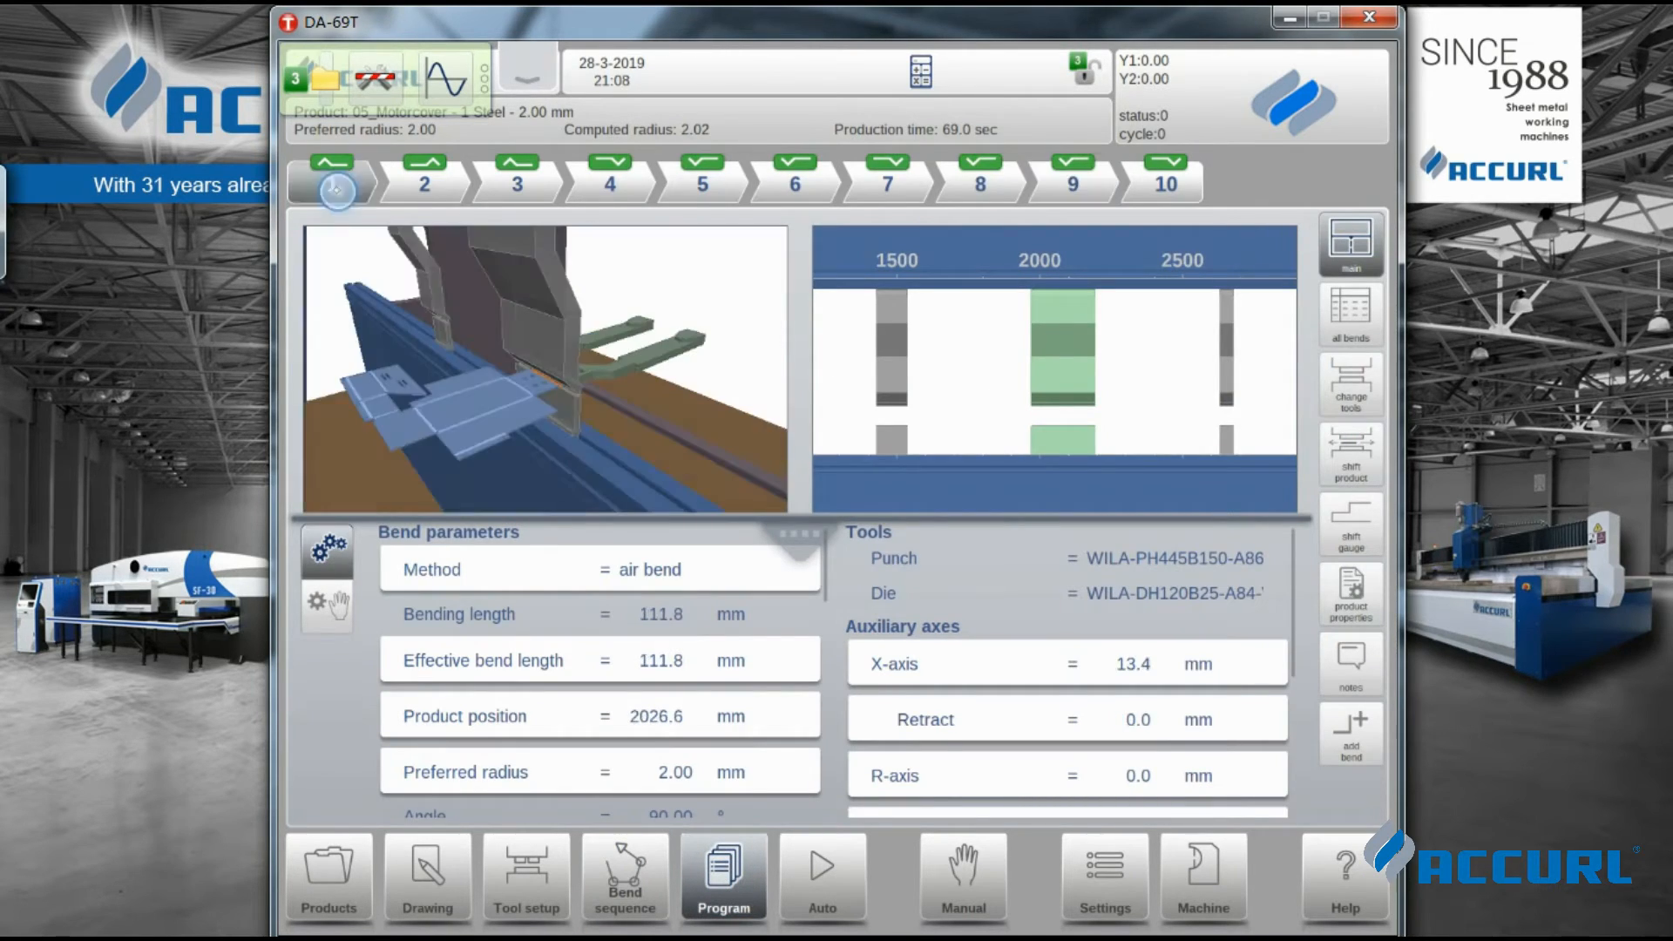
pyautogui.click(426, 194)
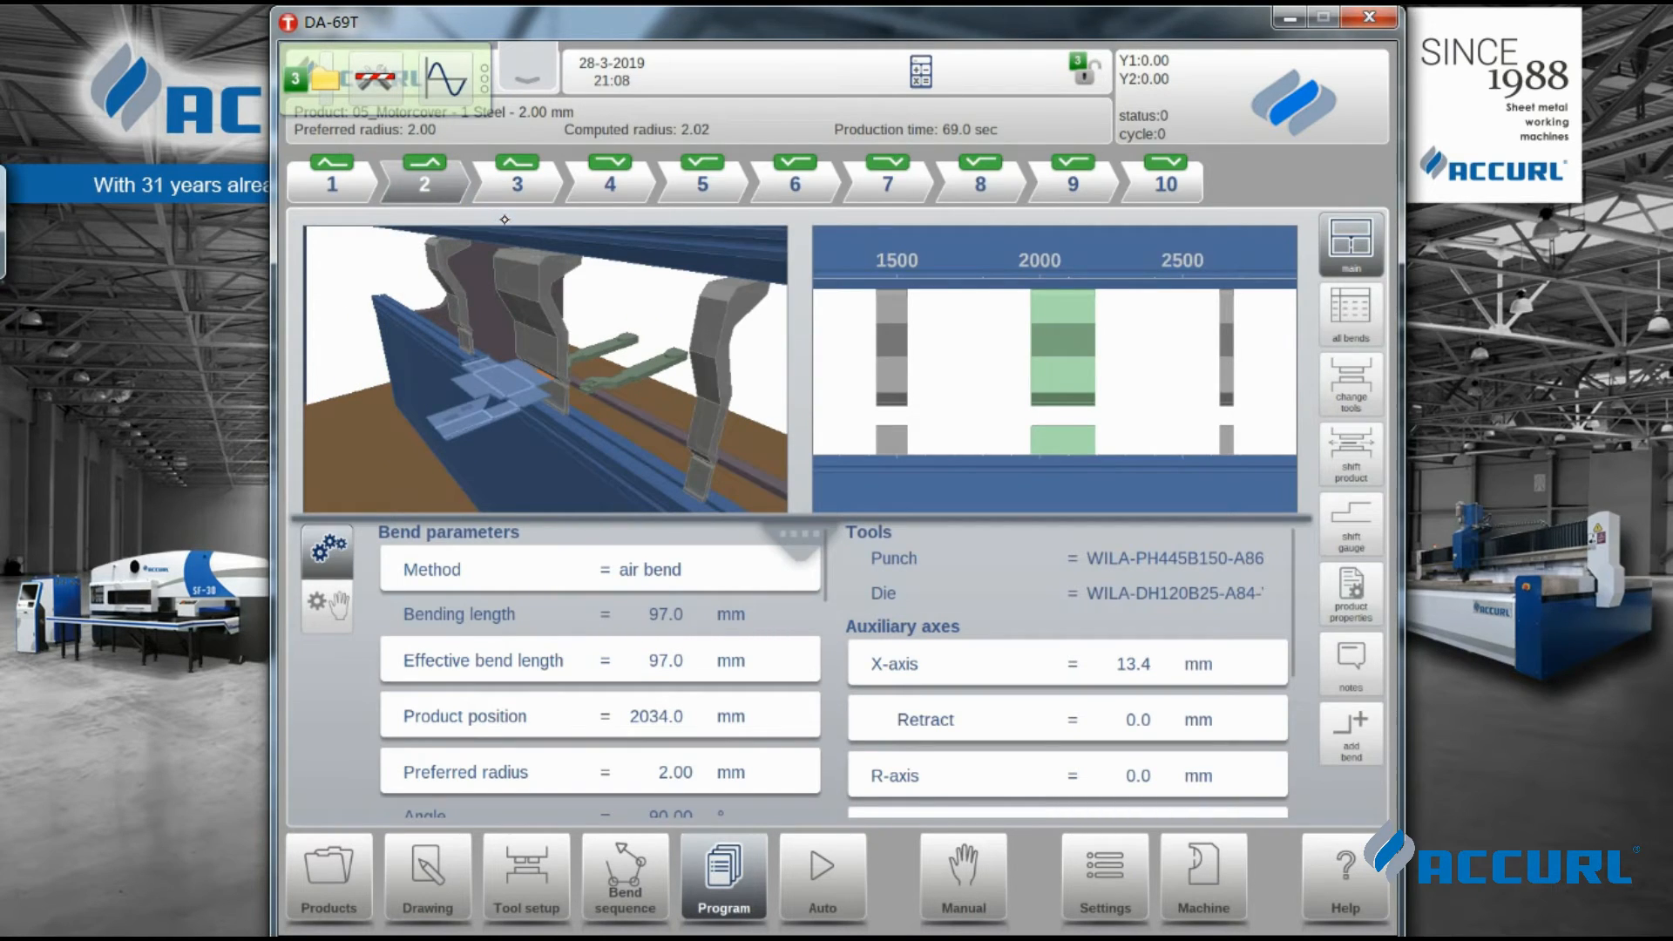
pyautogui.click(521, 190)
pyautogui.click(616, 193)
pyautogui.click(710, 192)
pyautogui.click(794, 184)
pyautogui.click(890, 184)
pyautogui.click(980, 185)
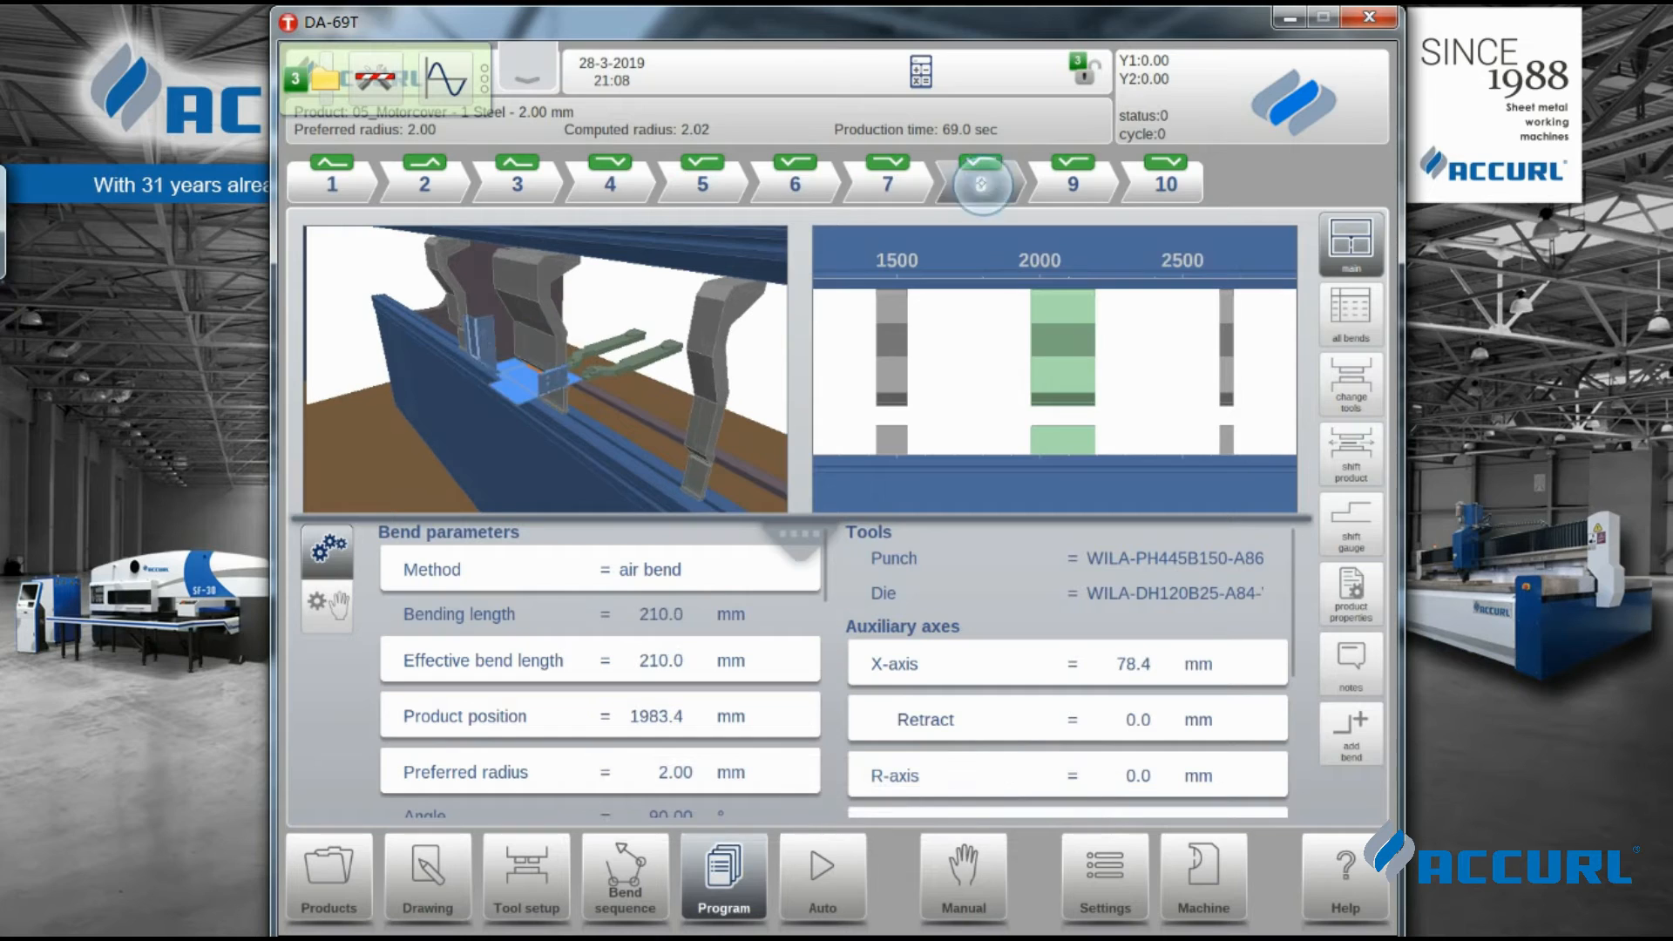
pyautogui.click(1074, 184)
pyautogui.click(1166, 184)
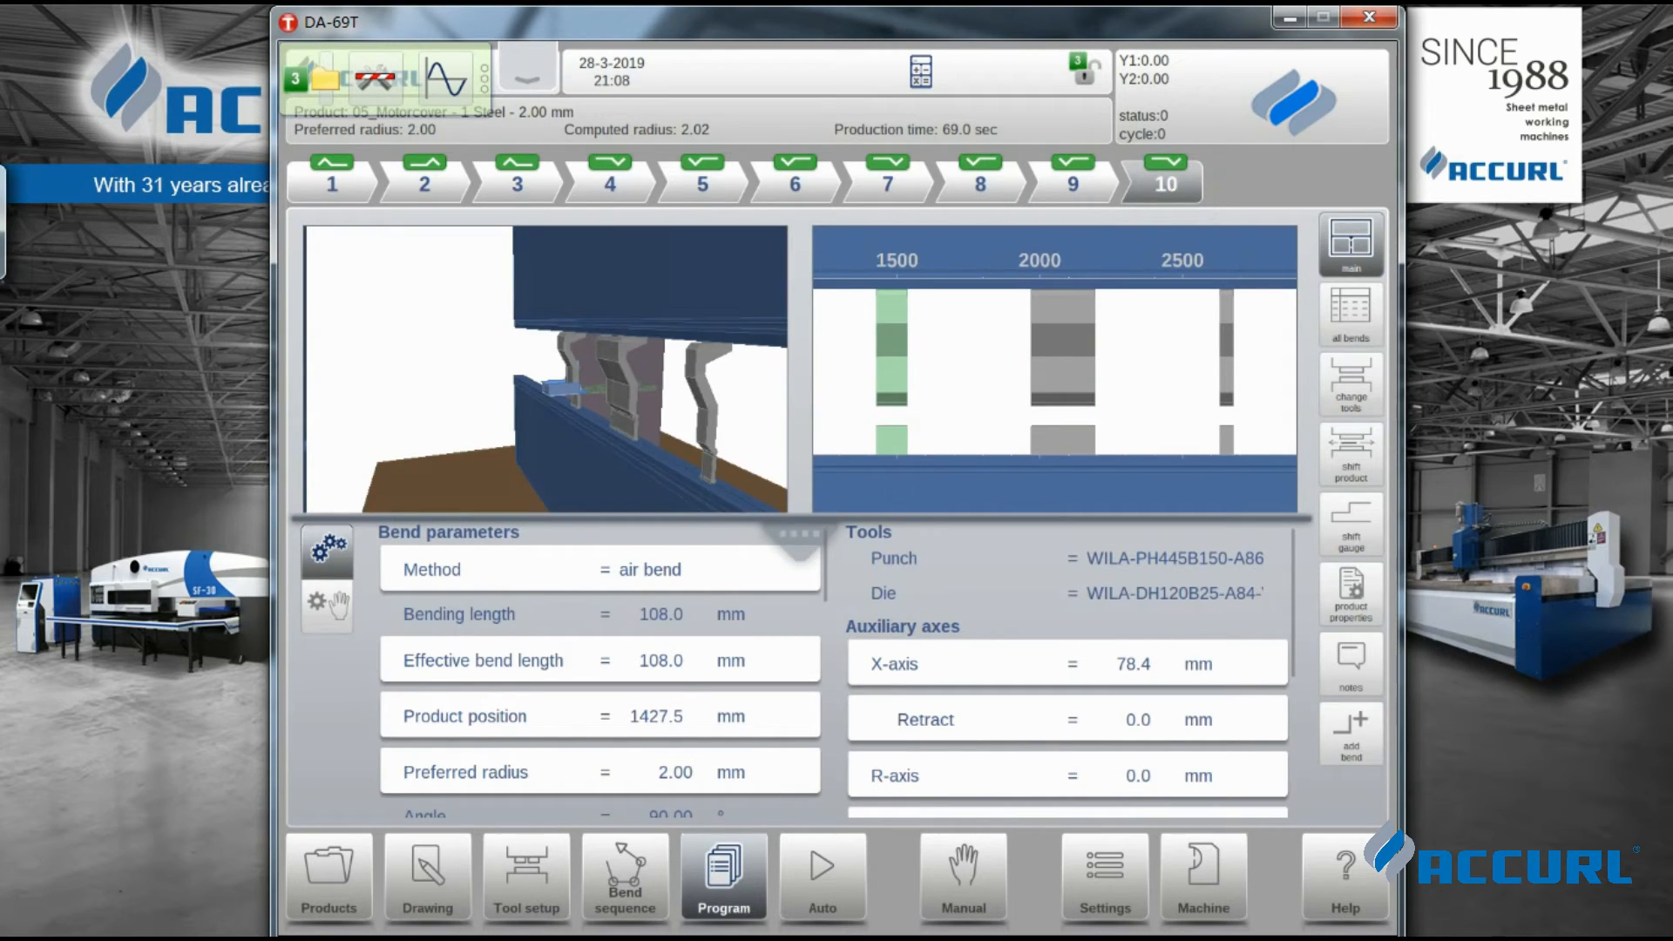
pyautogui.scroll(-1, 743, 589)
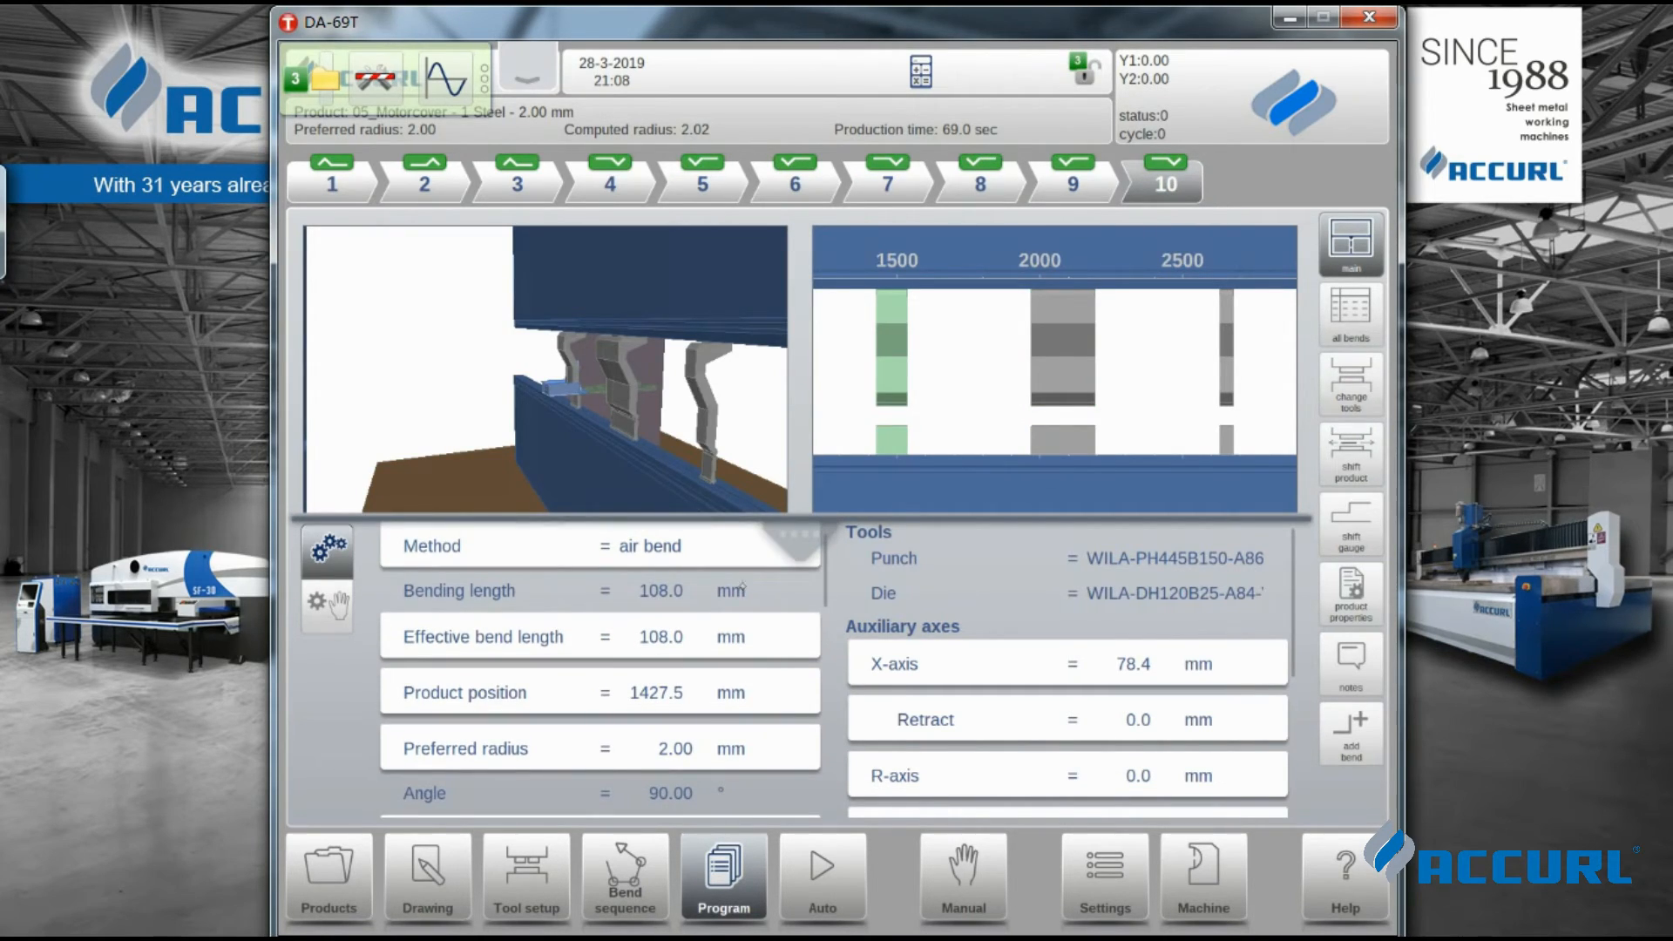
# Step: Switch to automatic mode and examine bend 10 in the graphical 3D view, from the whole machine to a close-up of the workpiece
pyautogui.click(832, 885)
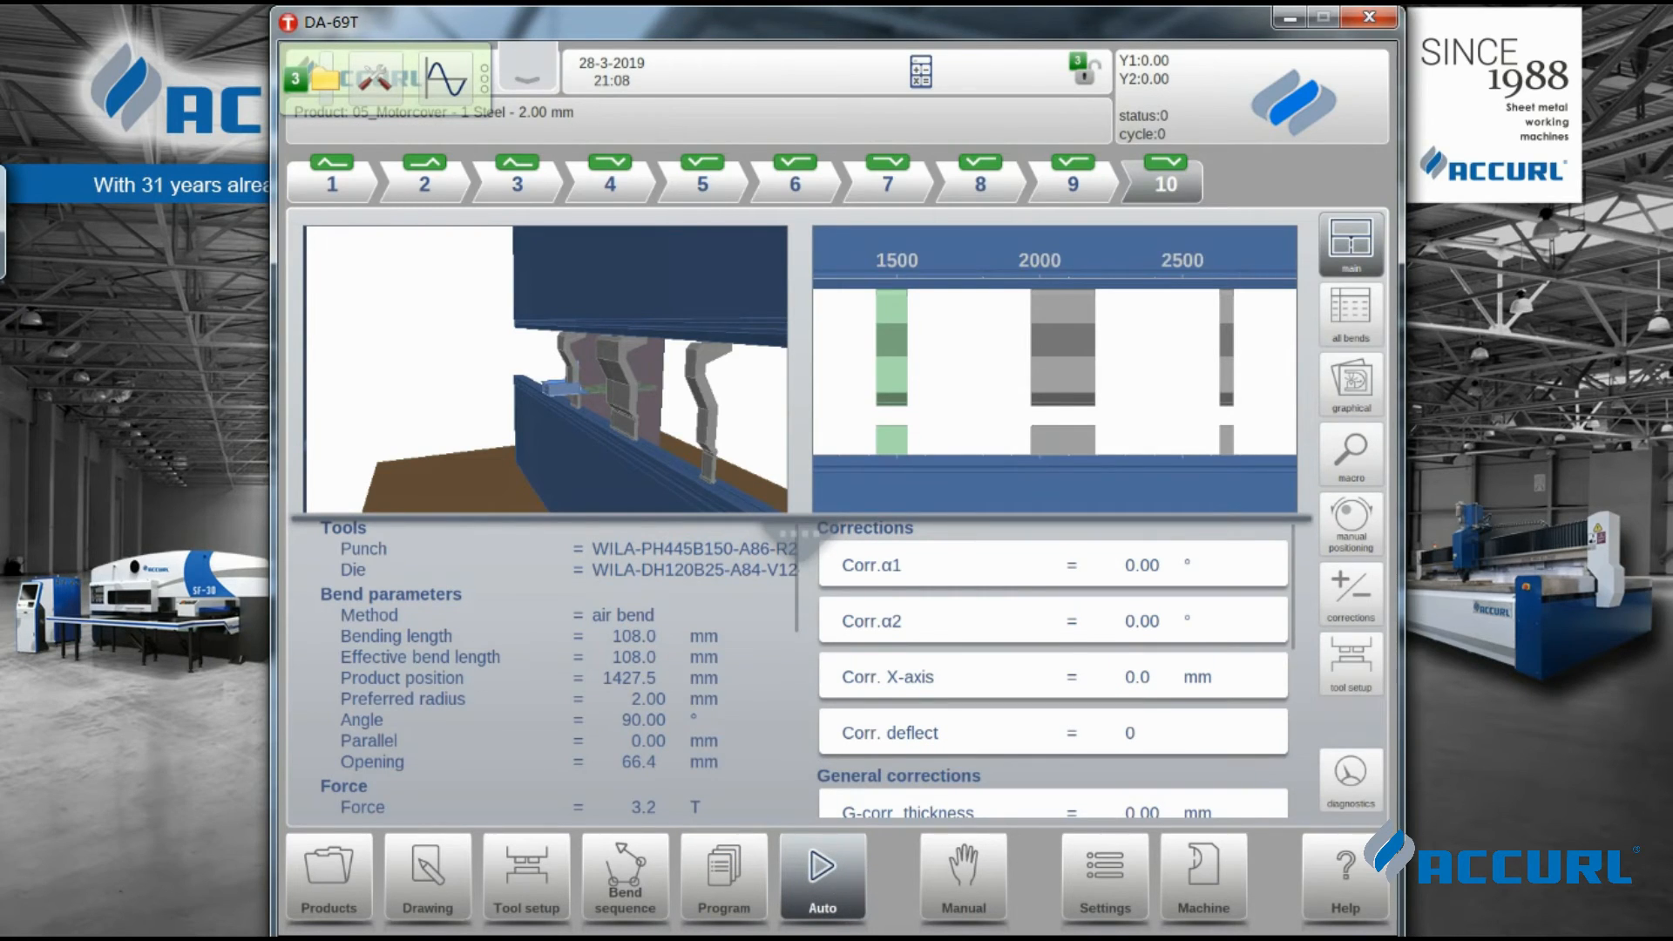
pyautogui.click(1344, 408)
pyautogui.scroll(-2, 1049, 618)
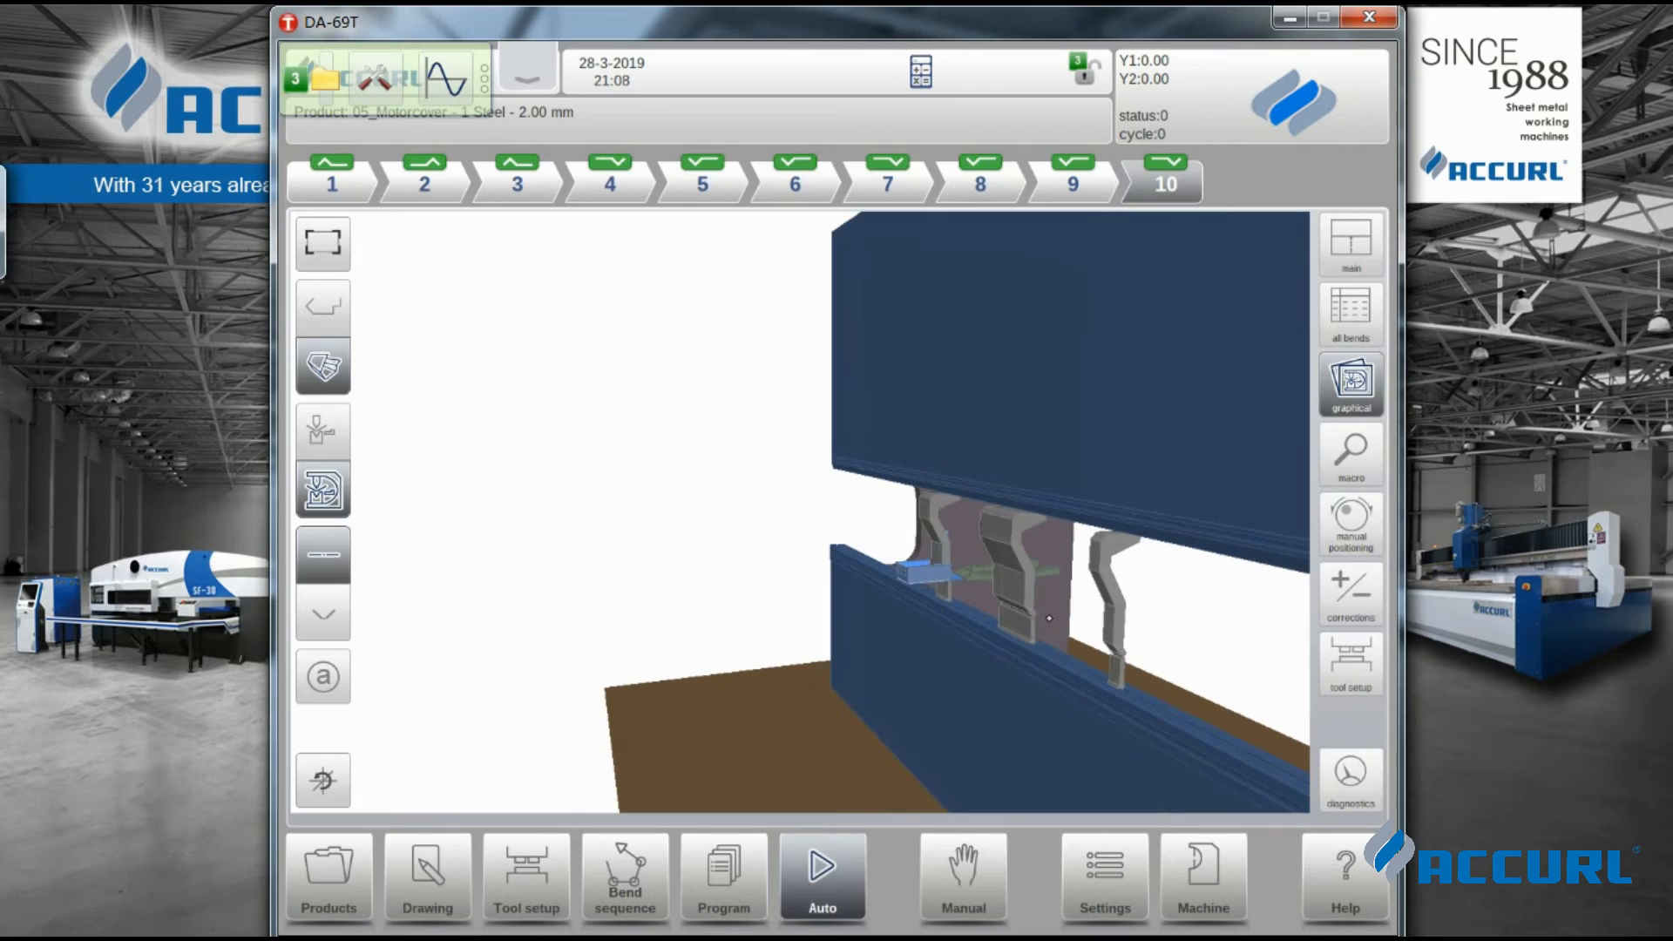
pyautogui.moveTo(1050, 618); pyautogui.dragTo(715, 672)
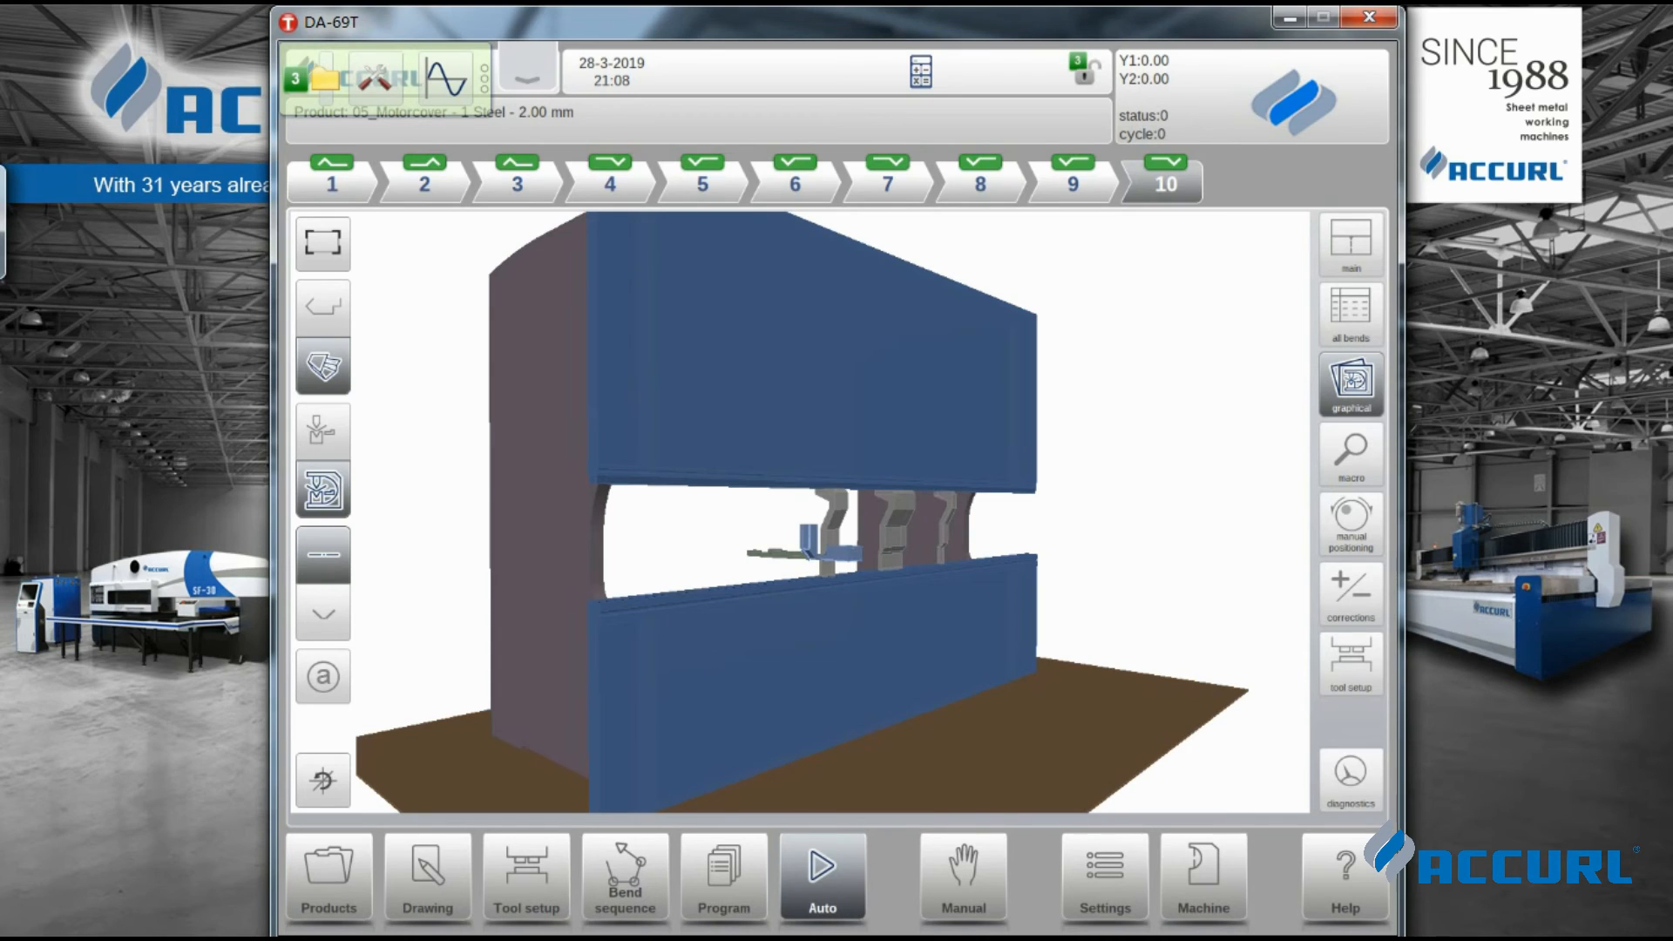
pyautogui.click(322, 780)
pyautogui.scroll(-6, 1018, 615)
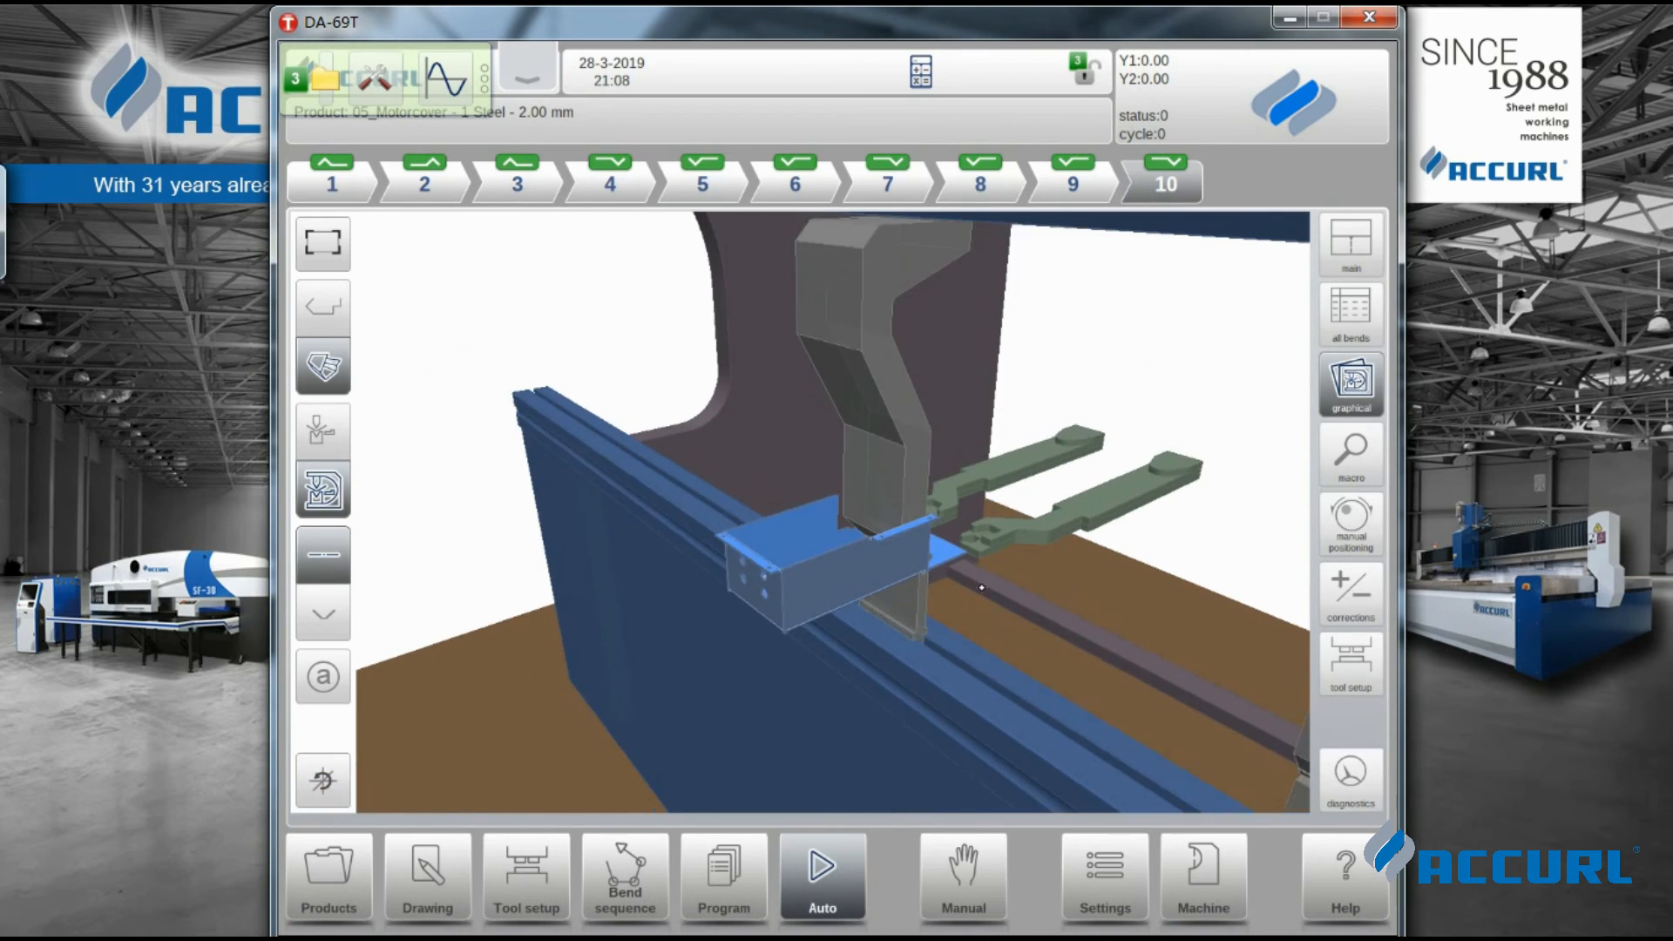